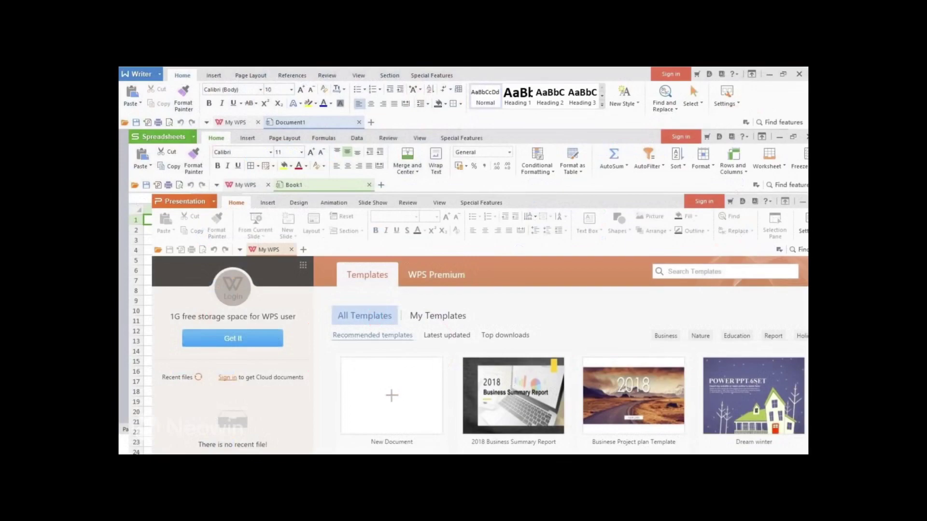
Step: Exit the slideshow and bring up the blank slide 4 for editing
{"action": "key", "text": "Escape"}
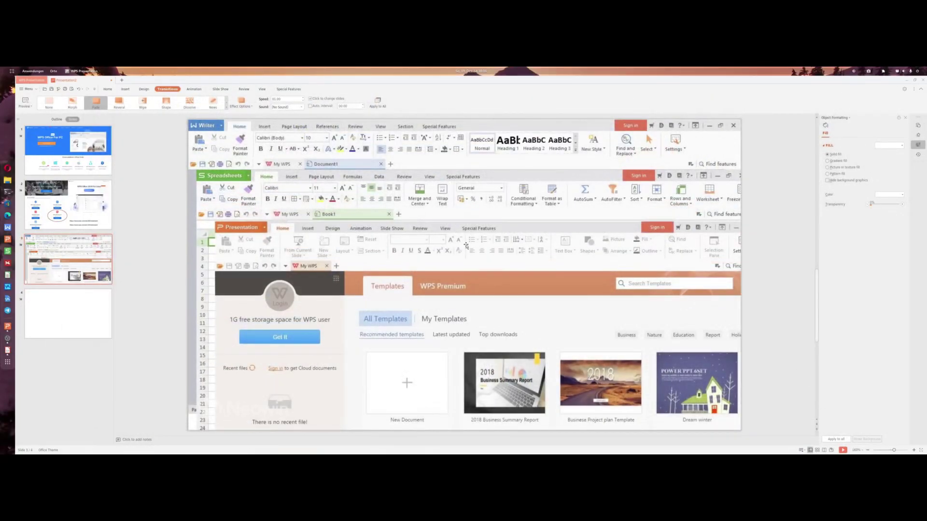
{"action": "left_click", "coordinate": [83, 307]}
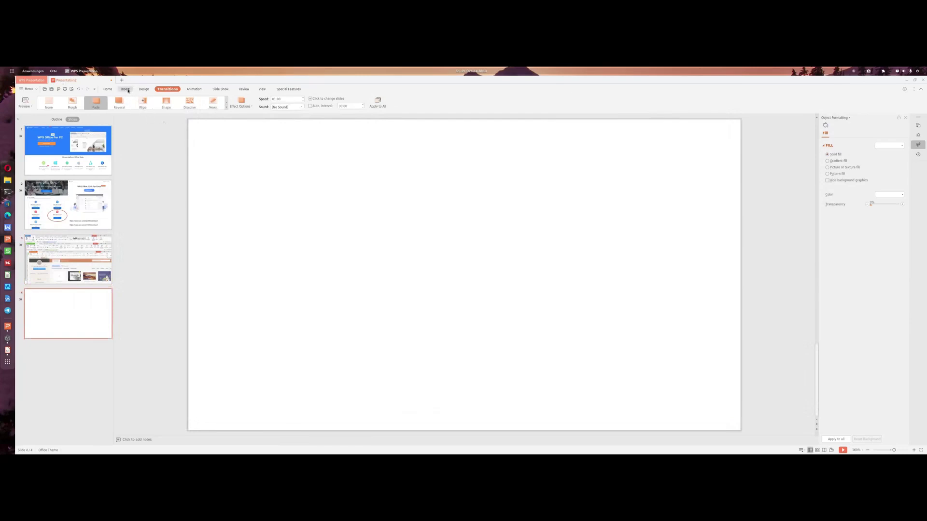
{"action": "left_click", "coordinate": [125, 89]}
Step: Add a horizontal text box reading 'PinguinTV', widen it and move it up-right
{"action": "left_click", "coordinate": [161, 103]}
{"action": "left_click", "coordinate": [165, 113]}
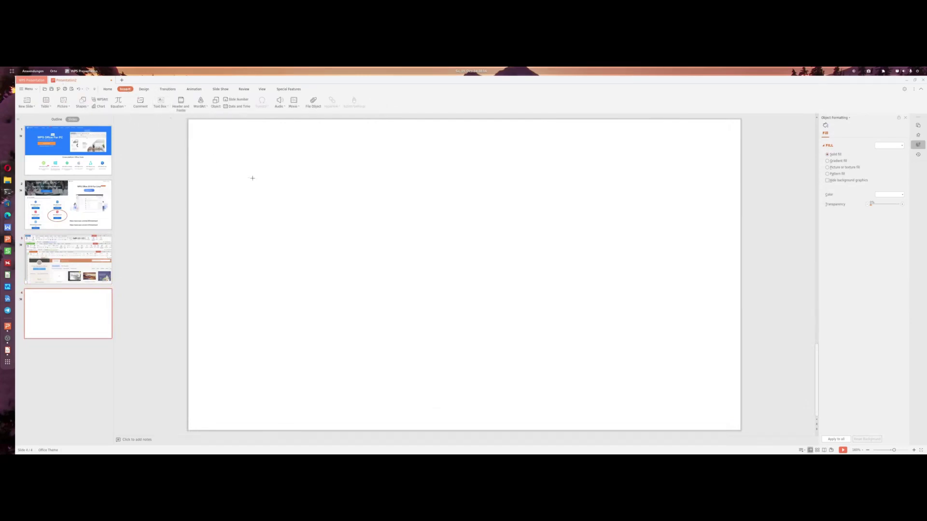
{"action": "left_click", "coordinate": [251, 177]}
{"action": "type", "text": "Pin"}
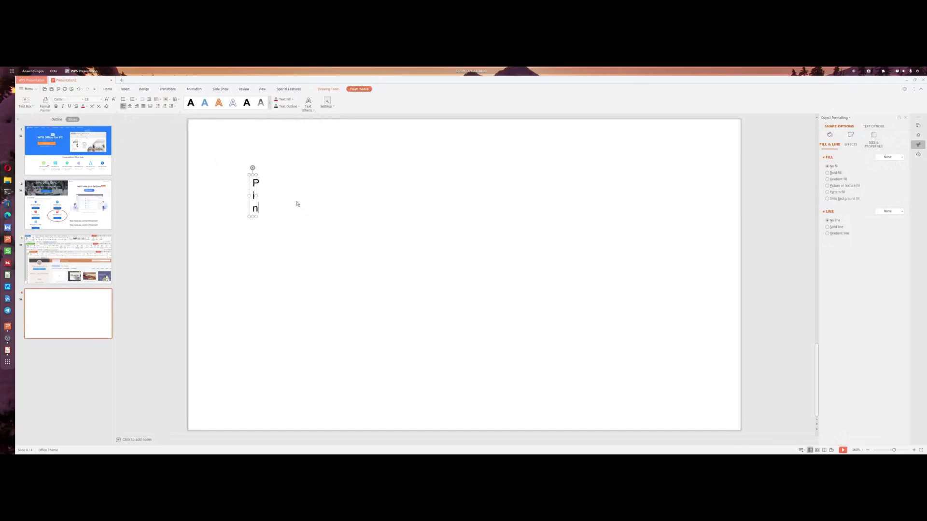
{"action": "type", "text": "guinTV"}
{"action": "left_click_drag", "start_coordinate": [257, 233], "coordinate": [389, 207]}
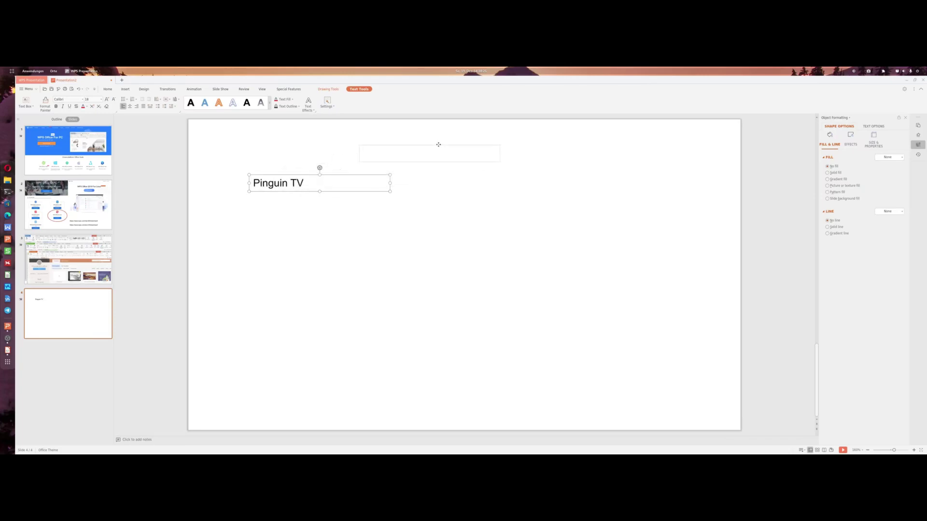
{"action": "left_click_drag", "start_coordinate": [345, 177], "coordinate": [455, 147]}
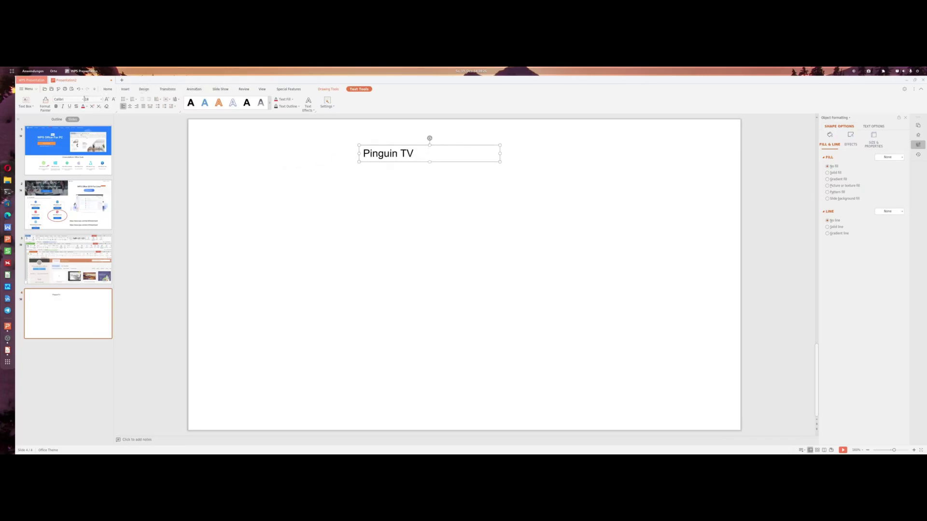
Step: Set the title to the Gacor Personal Use font and enlarge it seven size steps
{"action": "left_click", "coordinate": [82, 99]}
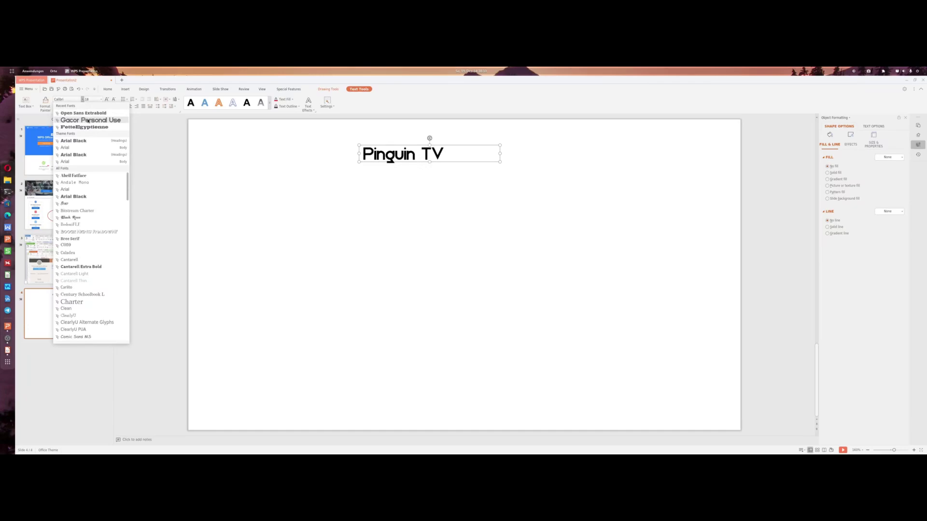
{"action": "left_click", "coordinate": [88, 121]}
{"action": "left_click", "coordinate": [107, 99]}
{"action": "left_click", "coordinate": [107, 100]}
{"action": "left_click", "coordinate": [107, 99]}
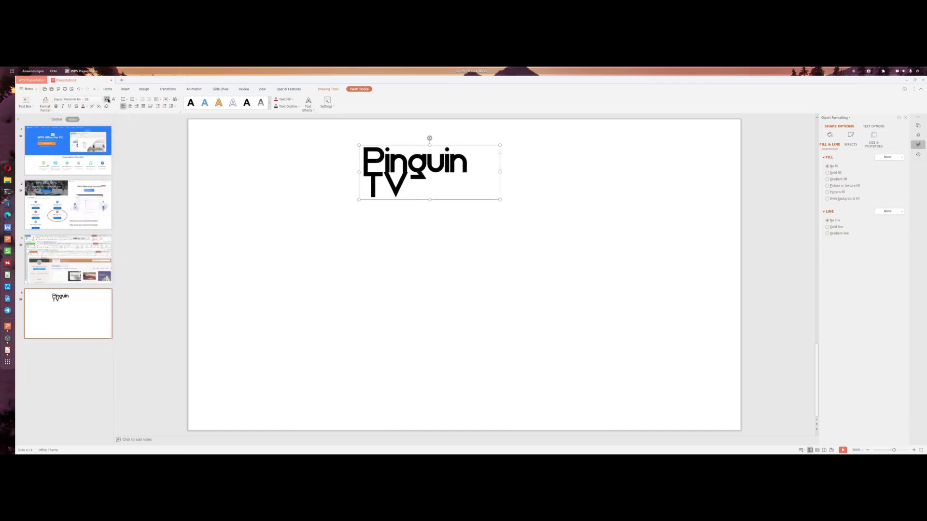
{"action": "left_click", "coordinate": [107, 99]}
{"action": "left_click", "coordinate": [106, 99]}
{"action": "left_click", "coordinate": [107, 100]}
{"action": "left_click", "coordinate": [107, 100]}
{"action": "left_click", "coordinate": [107, 99]}
{"action": "left_click", "coordinate": [107, 99]}
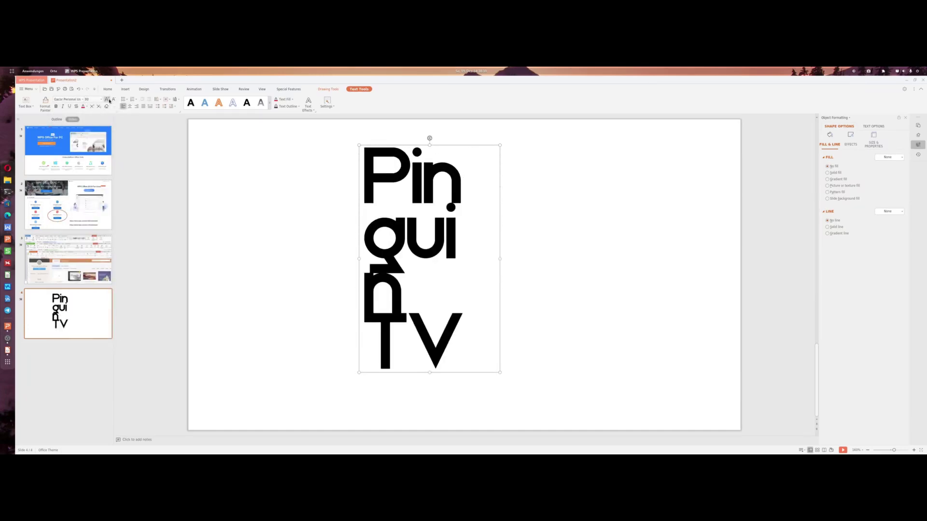
Step: Widen the title box to one line and center it on the slide
{"action": "left_click_drag", "start_coordinate": [500, 259], "coordinate": [651, 250]}
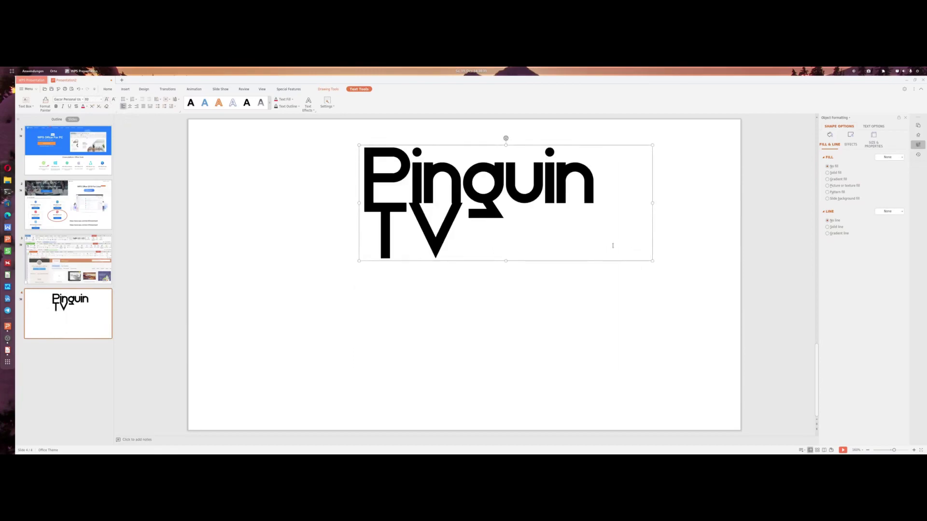
{"action": "left_click_drag", "start_coordinate": [357, 203], "coordinate": [245, 204]}
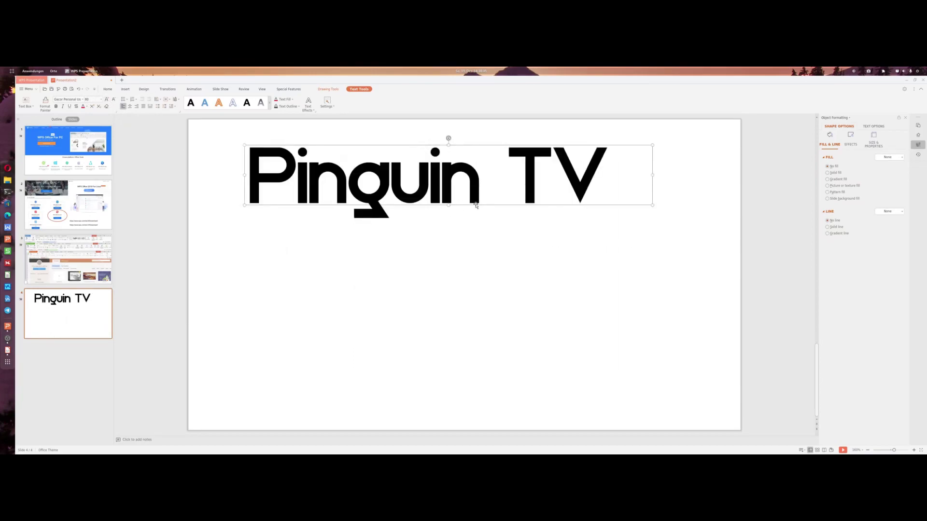
{"action": "left_click_drag", "start_coordinate": [473, 205], "coordinate": [493, 294]}
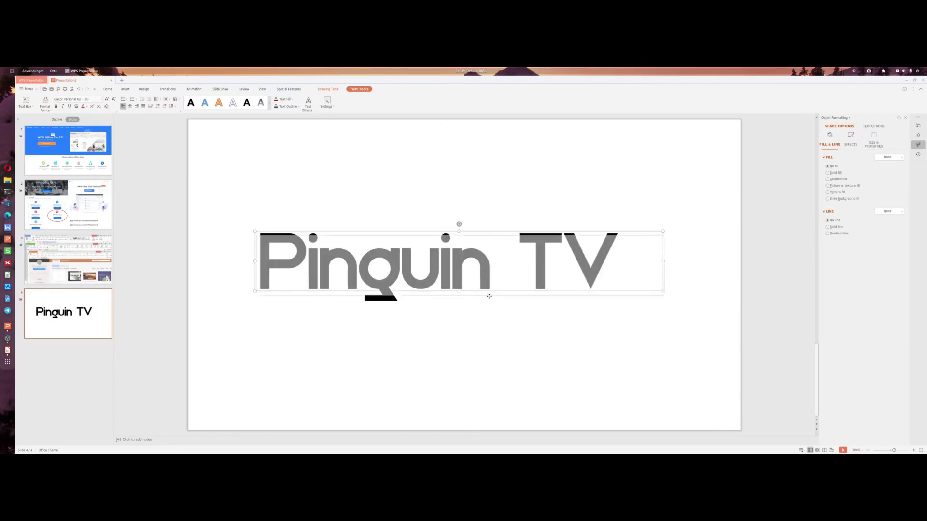
{"action": "left_click", "coordinate": [521, 205]}
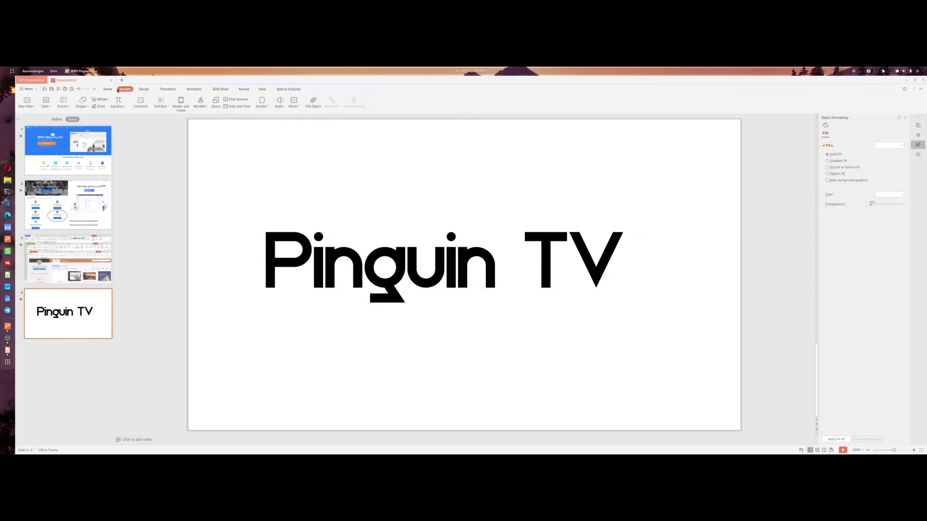
Step: Insert the 464030.jpg winter lake photo and send it to the back
{"action": "left_click", "coordinate": [63, 101]}
{"action": "left_click", "coordinate": [384, 193]}
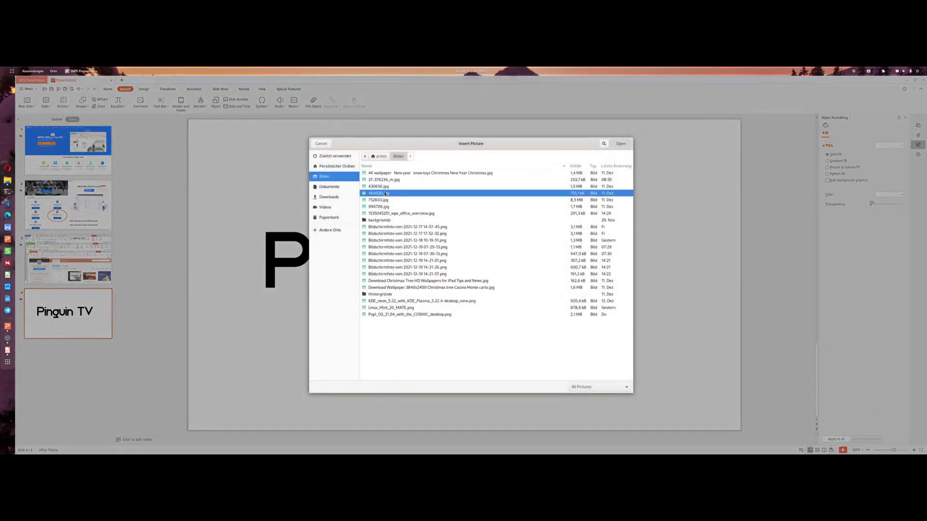
{"action": "double_click", "coordinate": [385, 193]}
{"action": "right_click", "coordinate": [433, 187]}
{"action": "mouse_move", "coordinate": [451, 252]}
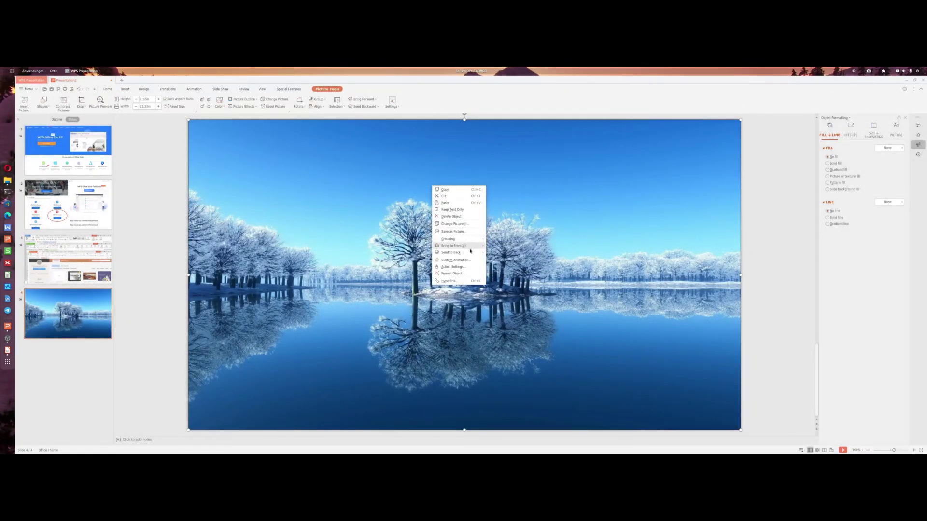
{"action": "left_click", "coordinate": [505, 253]}
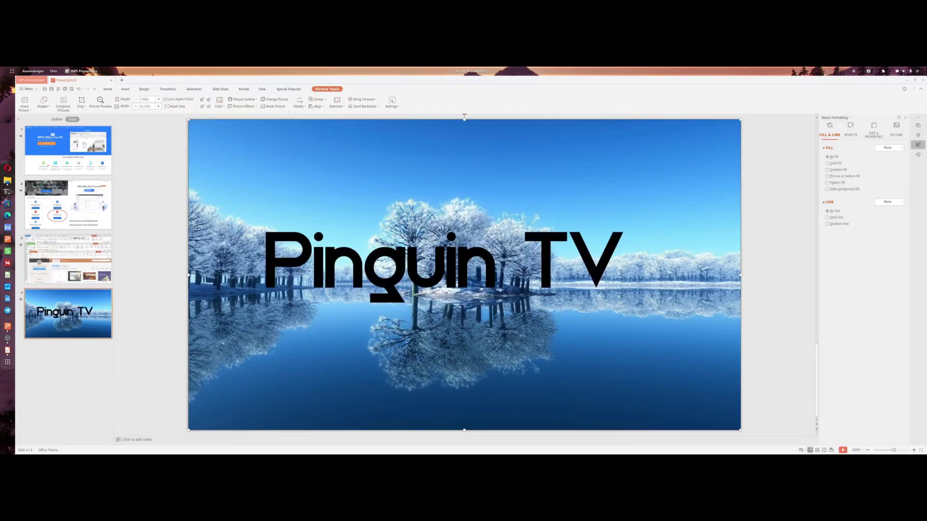
Step: Position the title over the lake and intersect it with the photo
{"action": "left_click", "coordinate": [545, 232]}
{"action": "left_click_drag", "start_coordinate": [545, 232], "coordinate": [500, 249]}
{"action": "left_click", "coordinate": [500, 203]}
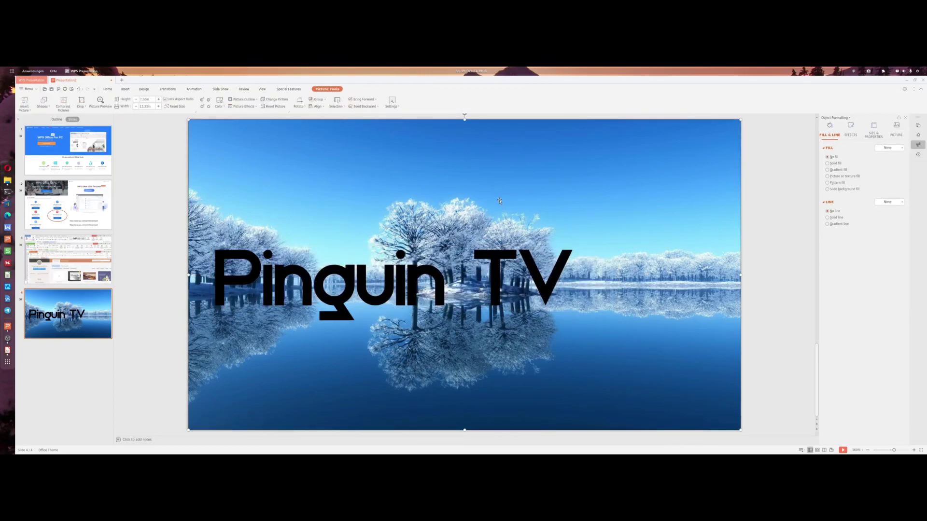
{"action": "left_click", "coordinate": [531, 261]}
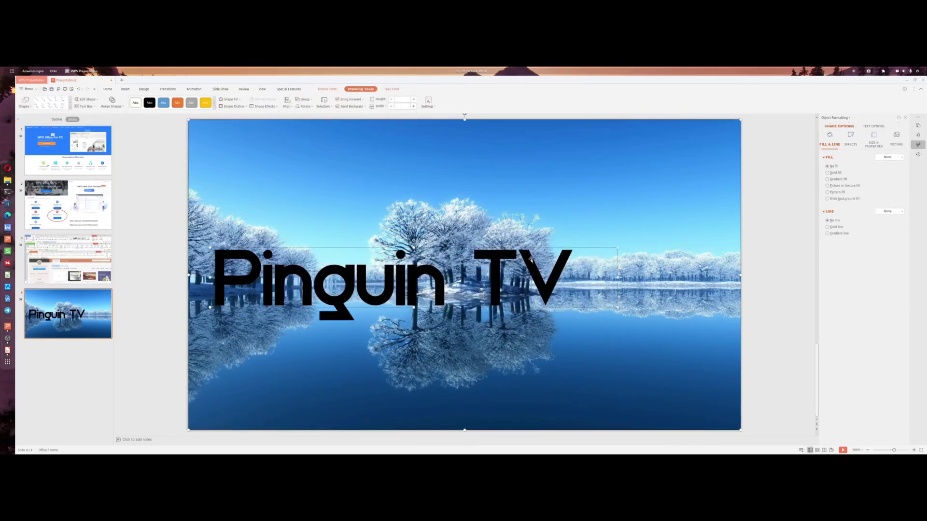
{"action": "left_click", "coordinate": [111, 105]}
{"action": "left_click", "coordinate": [123, 135]}
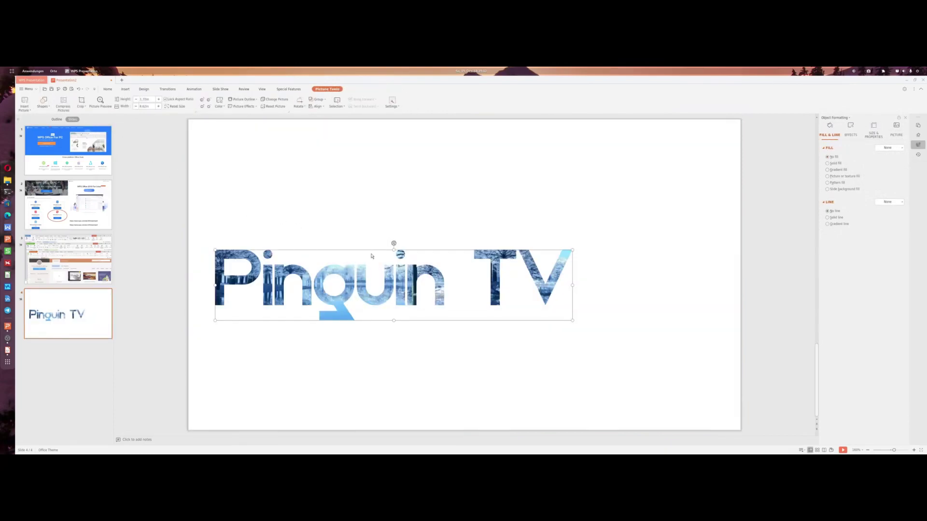
Step: Give the picture-filled title an enlarged drop shadow and reposition it
{"action": "left_click_drag", "start_coordinate": [372, 250], "coordinate": [452, 176]}
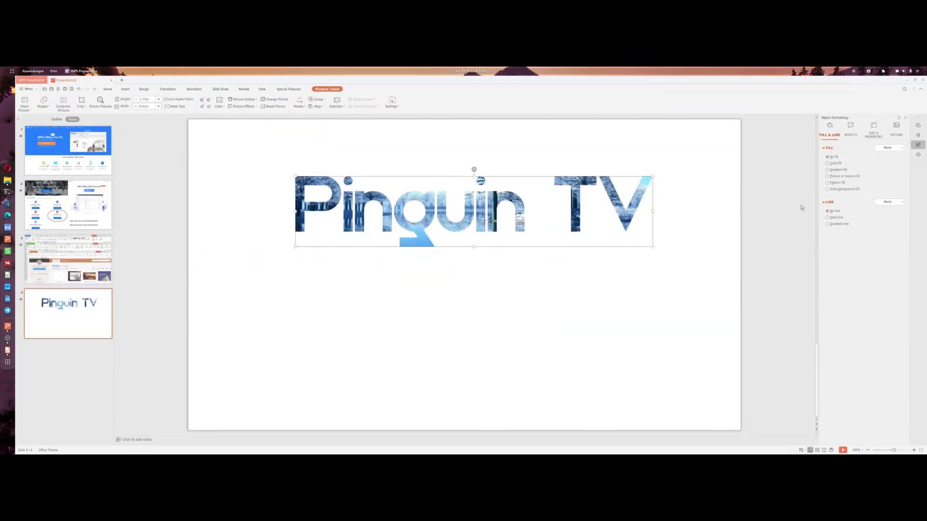
{"action": "left_click", "coordinate": [851, 134]}
{"action": "left_click", "coordinate": [888, 148]}
{"action": "left_click", "coordinate": [883, 192]}
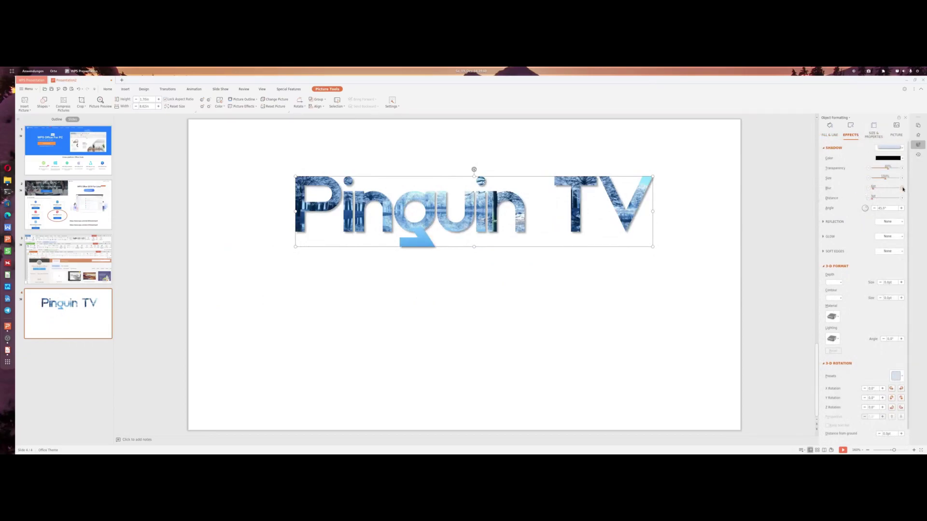
{"action": "left_click", "coordinate": [902, 177]}
{"action": "left_click", "coordinate": [902, 177]}
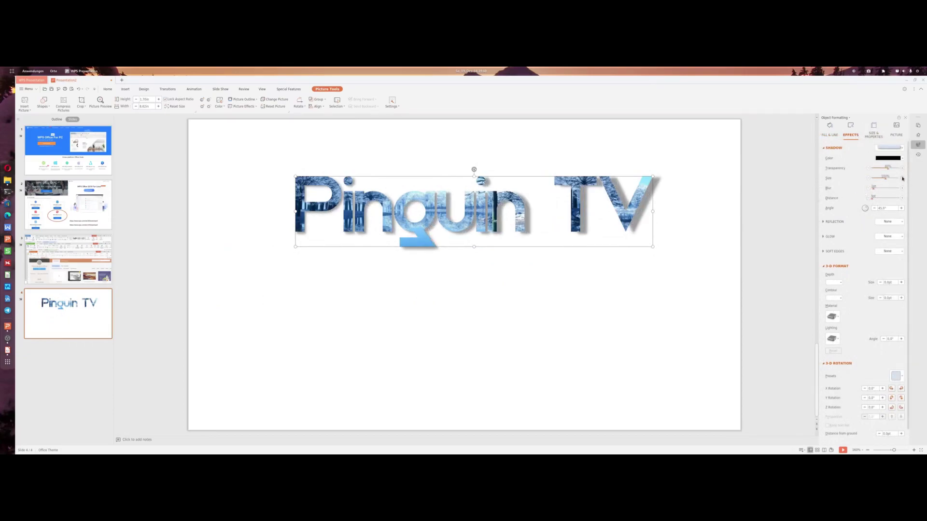
{"action": "left_click_drag", "start_coordinate": [599, 248], "coordinate": [601, 231]}
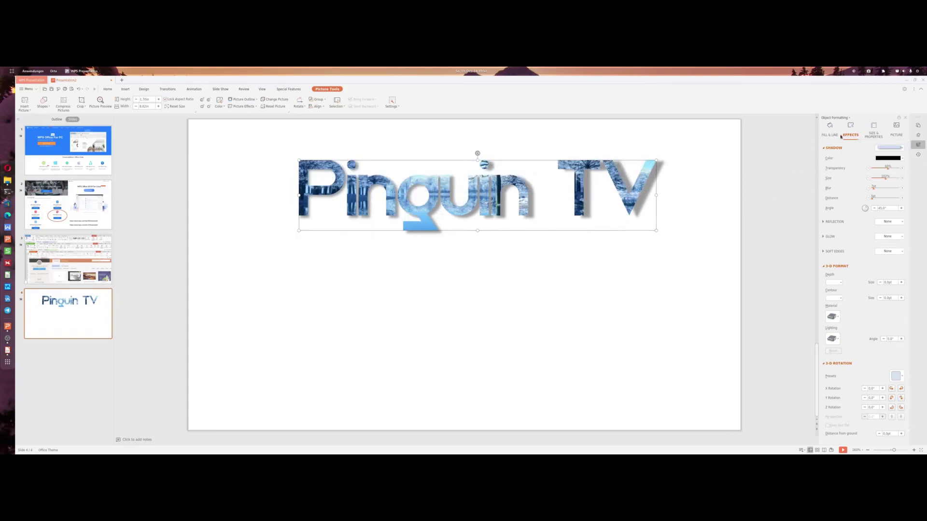
Step: Tilt the title diagonally in 3-D and extrude the letters to 18pt depth
{"action": "left_click", "coordinate": [897, 376]}
{"action": "left_click", "coordinate": [900, 256]}
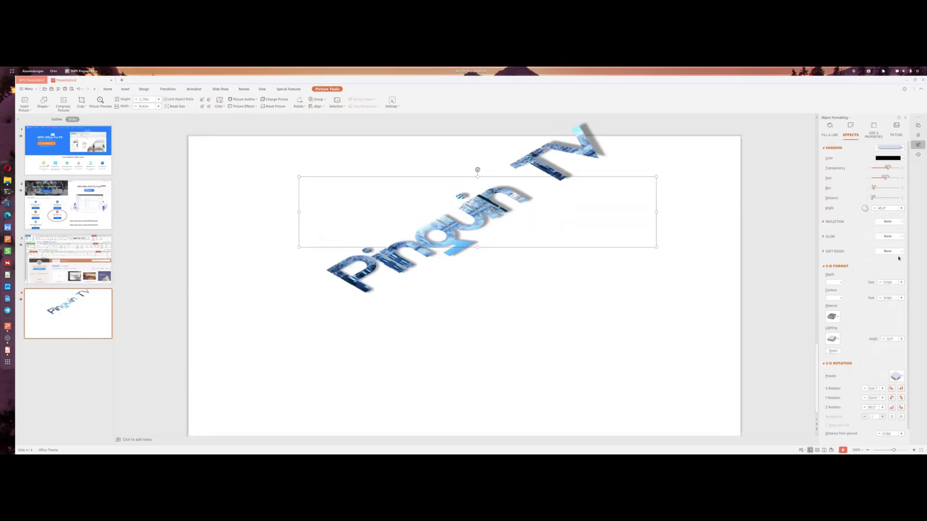
{"action": "left_click_drag", "start_coordinate": [529, 177], "coordinate": [499, 208]}
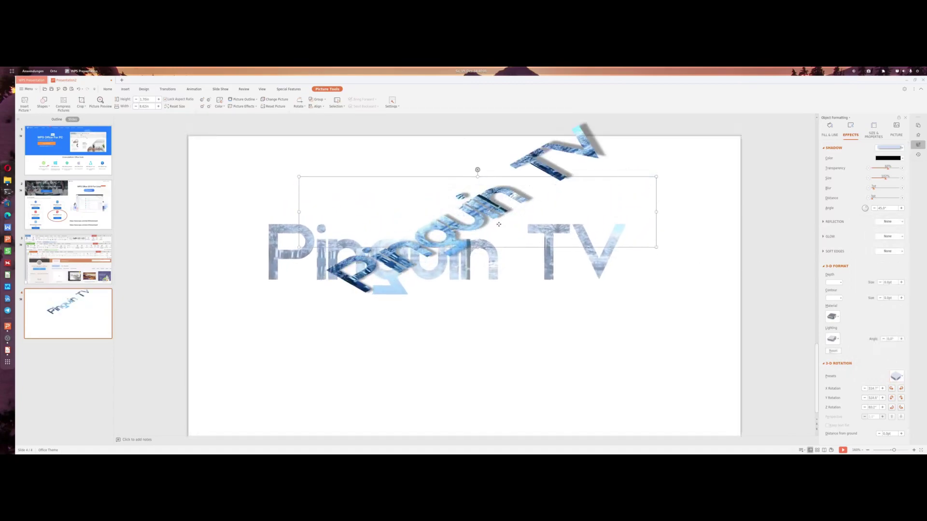
{"action": "left_click", "coordinate": [901, 283]}
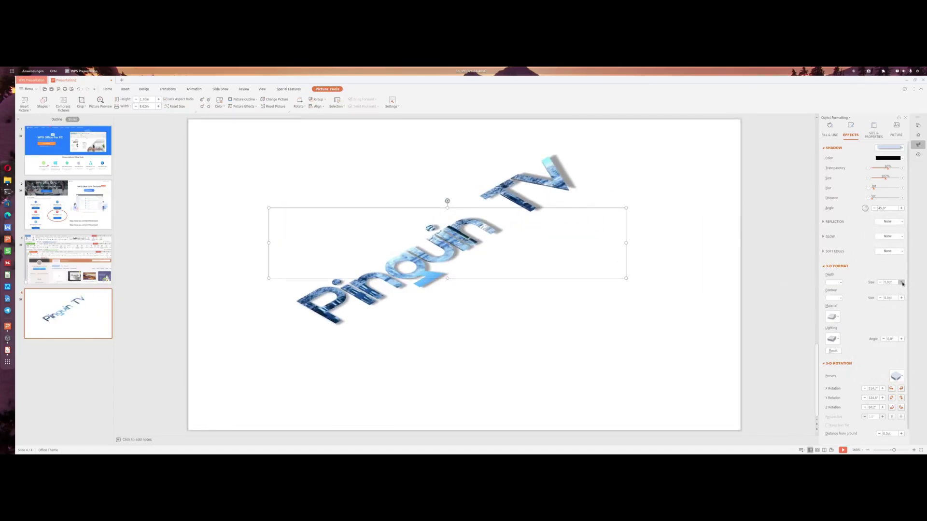
{"action": "left_click", "coordinate": [901, 282]}
{"action": "left_click", "coordinate": [901, 283]}
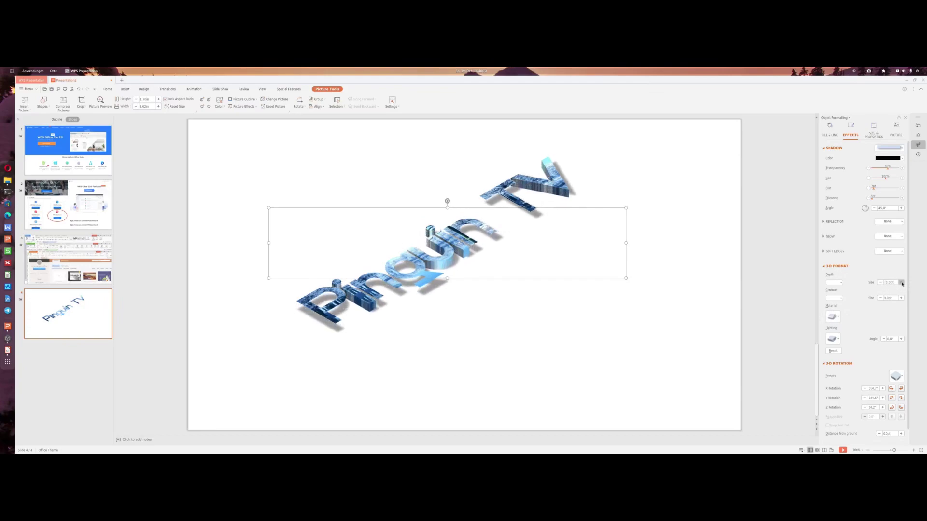
{"action": "left_click", "coordinate": [900, 282]}
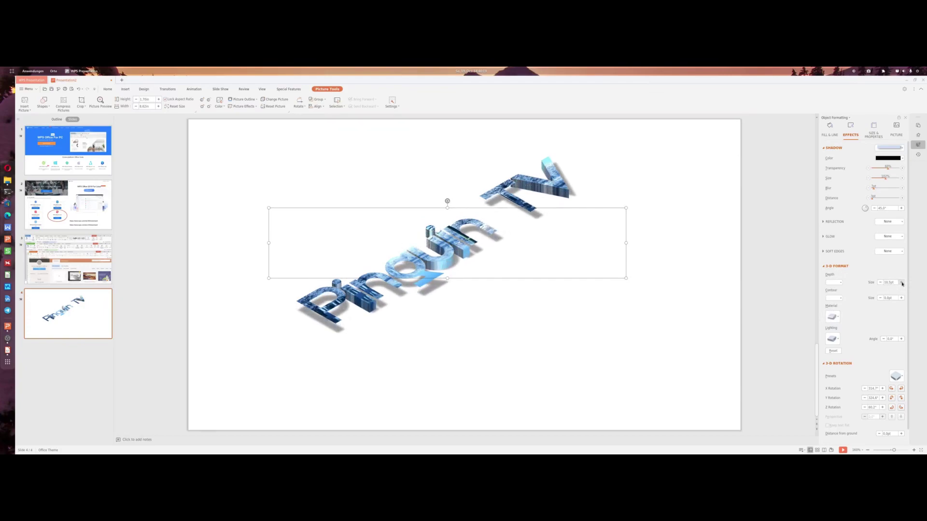
{"action": "left_click", "coordinate": [900, 282]}
Step: Switch the 3D letters to a darker material, without contour, and move them upper left
{"action": "left_click", "coordinate": [900, 298]}
{"action": "left_click", "coordinate": [880, 298]}
{"action": "left_click", "coordinate": [832, 317]}
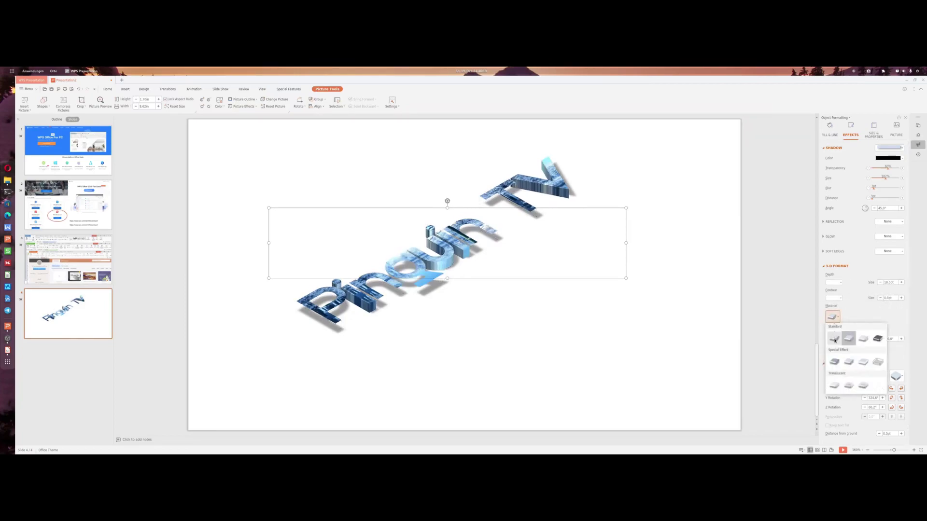
{"action": "left_click", "coordinate": [839, 386]}
{"action": "left_click", "coordinate": [832, 316]}
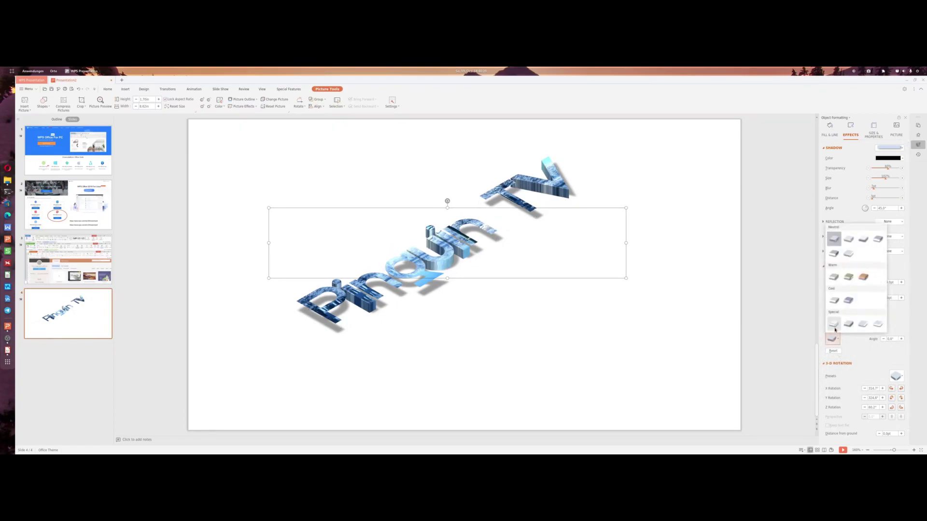
{"action": "left_click", "coordinate": [835, 328]}
{"action": "left_click", "coordinate": [833, 319]}
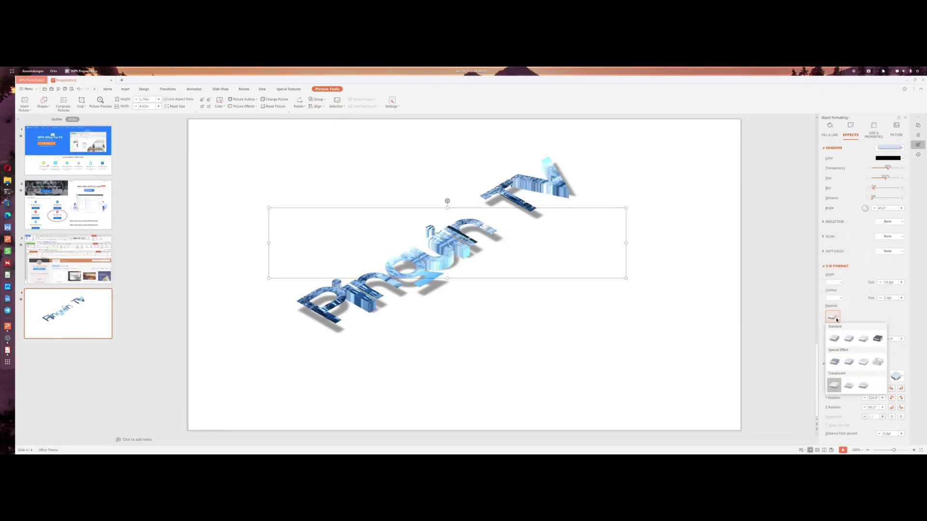
{"action": "left_click", "coordinate": [834, 362]}
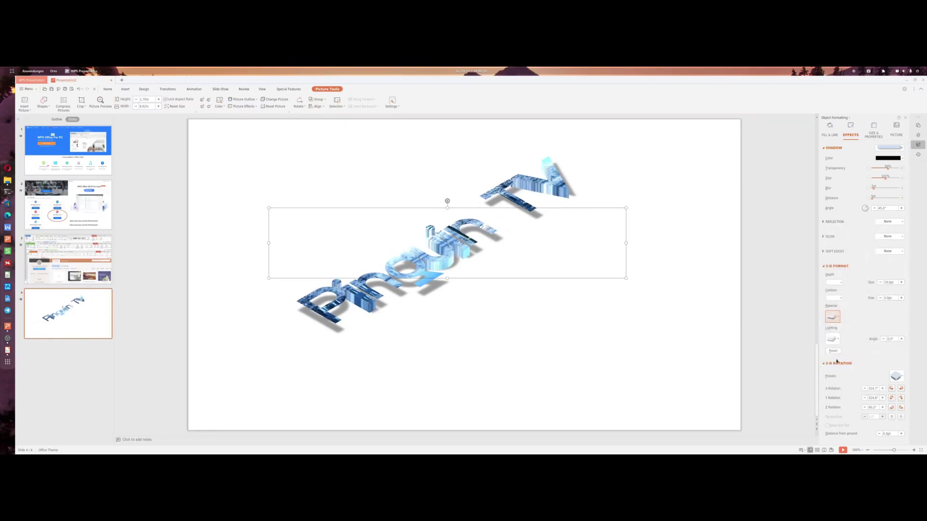
{"action": "left_click", "coordinate": [608, 343]}
{"action": "left_click_drag", "start_coordinate": [449, 256], "coordinate": [392, 241]}
Step: Draw a wide horizontal text box below the 3D text reading 'Pinguin TV'
{"action": "left_click", "coordinate": [484, 311]}
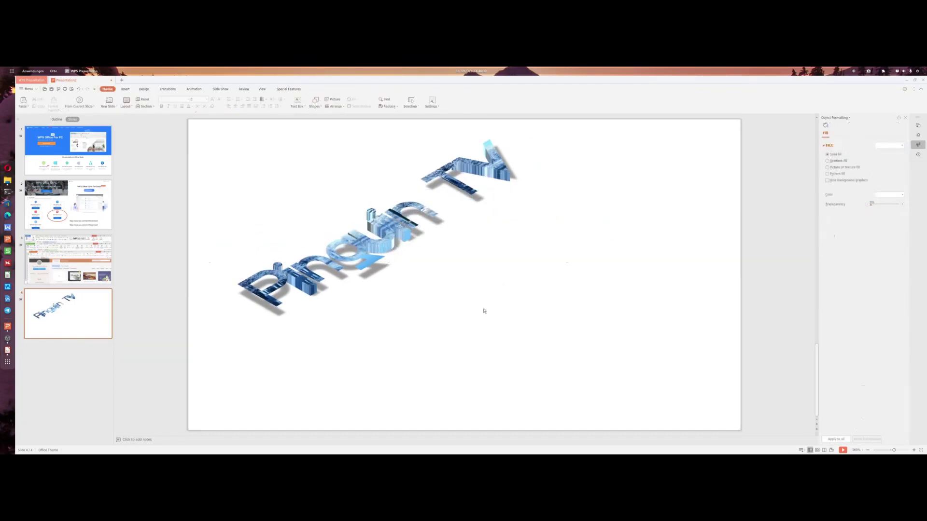
{"action": "left_click", "coordinate": [126, 89]}
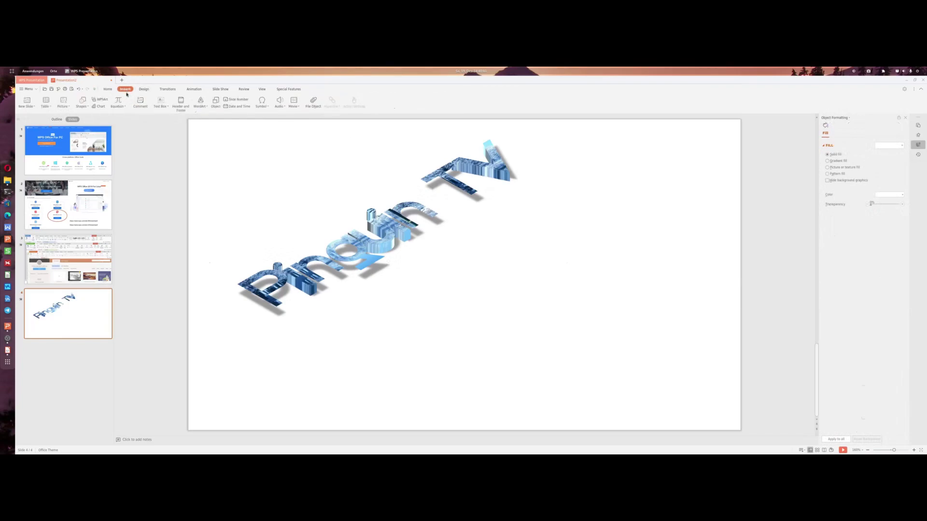
{"action": "left_click", "coordinate": [161, 105]}
{"action": "left_click", "coordinate": [175, 113]}
{"action": "left_click_drag", "start_coordinate": [366, 314], "coordinate": [706, 381]}
{"action": "type", "text": "Pi"}
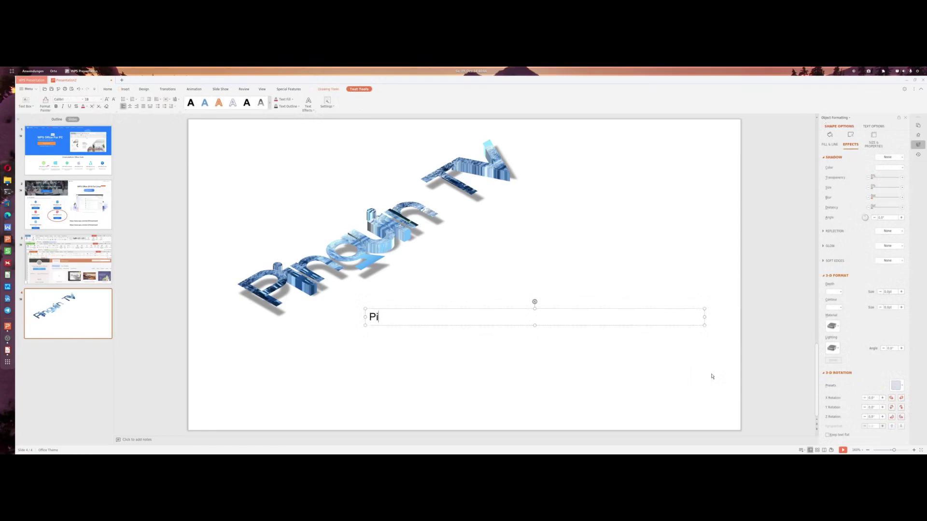
{"action": "type", "text": "nguin T"}
{"action": "type", "text": "V"}
Step: Set it to Gacor Personal Use, enlarge it, widen to one line and move it lower
{"action": "left_click", "coordinate": [493, 309]}
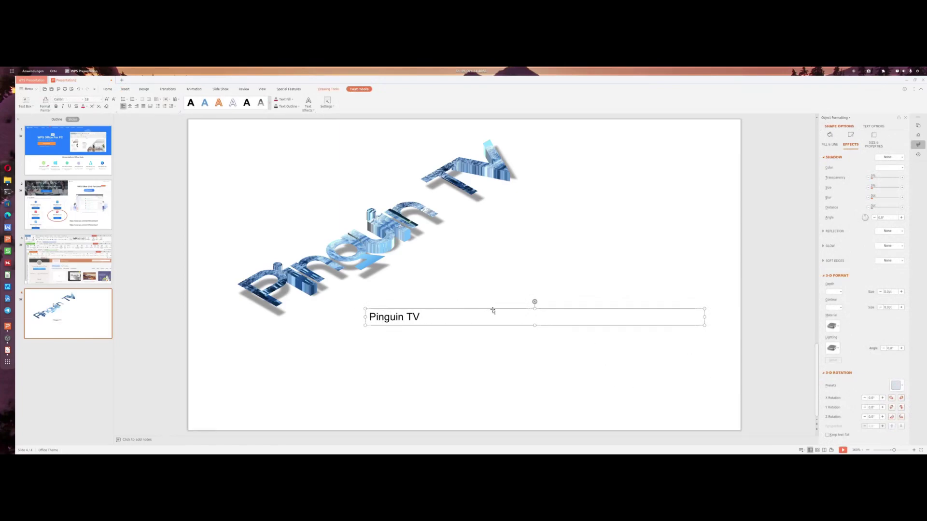
{"action": "left_click", "coordinate": [83, 100]}
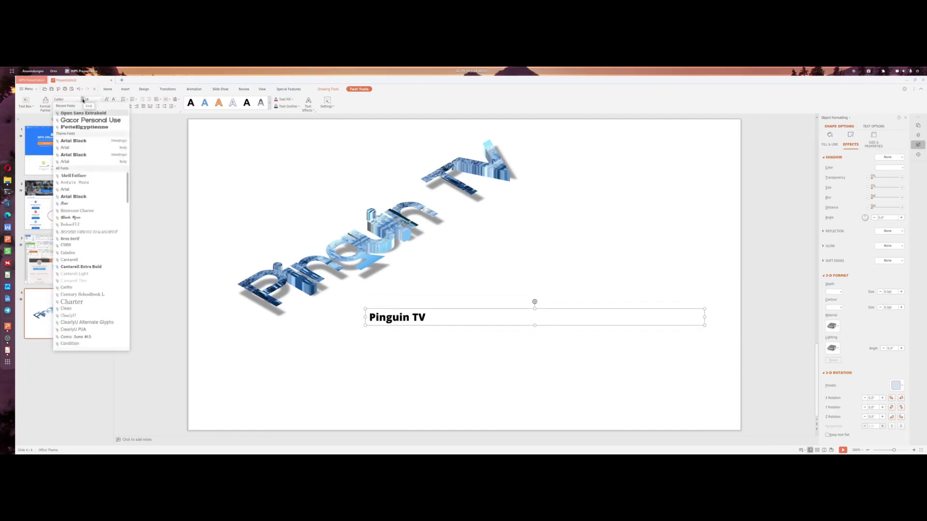
{"action": "left_click", "coordinate": [87, 120]}
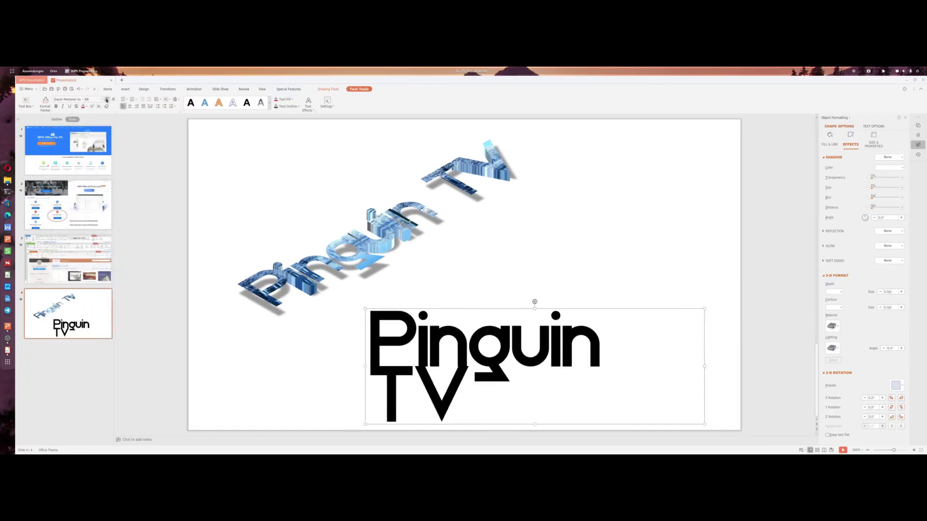
{"action": "left_click", "coordinate": [107, 100]}
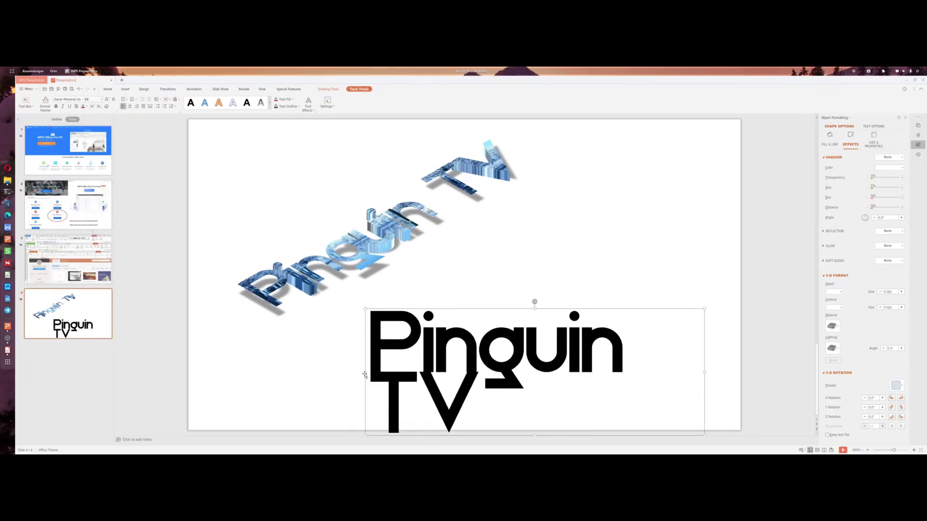
{"action": "left_click_drag", "start_coordinate": [365, 375], "coordinate": [267, 379]}
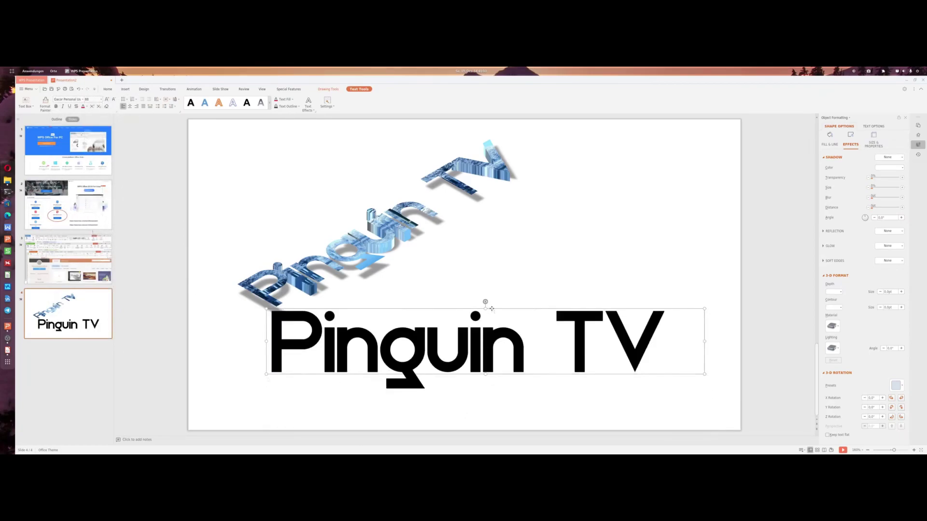
{"action": "left_click_drag", "start_coordinate": [491, 308], "coordinate": [492, 333]}
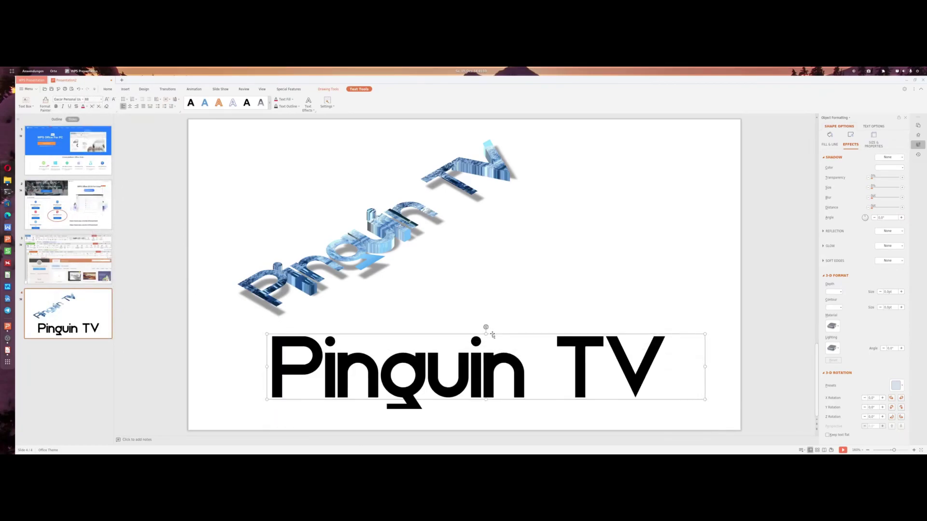
{"action": "left_click", "coordinate": [129, 90]}
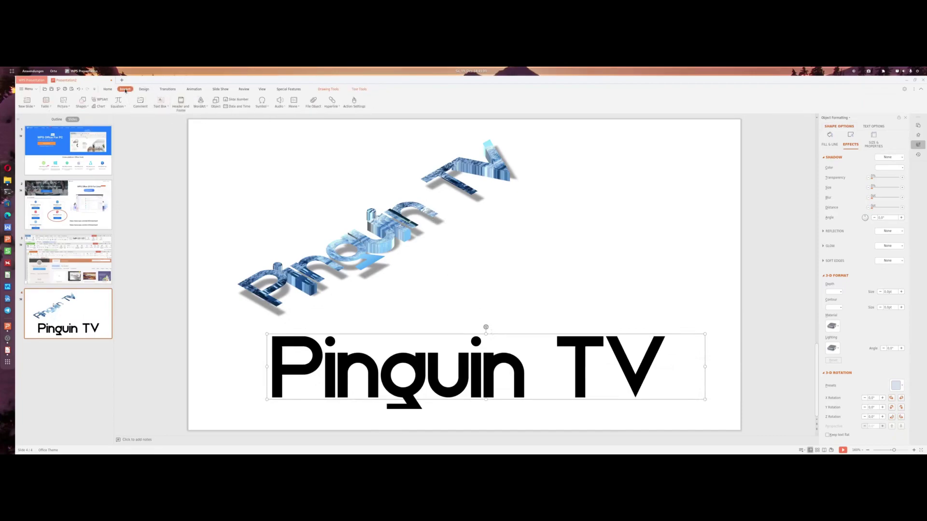
Step: Insert the fire video from a local file and send it behind the Pinguin TV text
{"action": "left_click", "coordinate": [293, 101]}
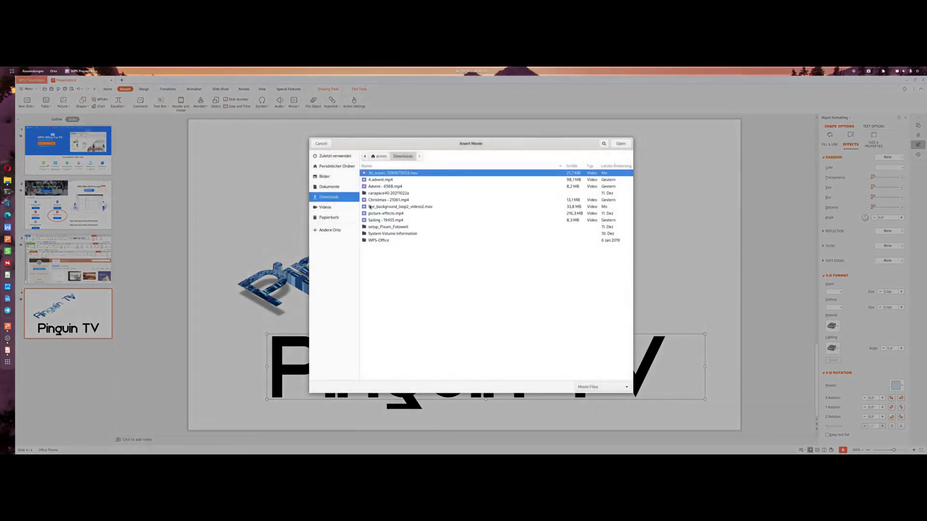
{"action": "double_click", "coordinate": [387, 207]}
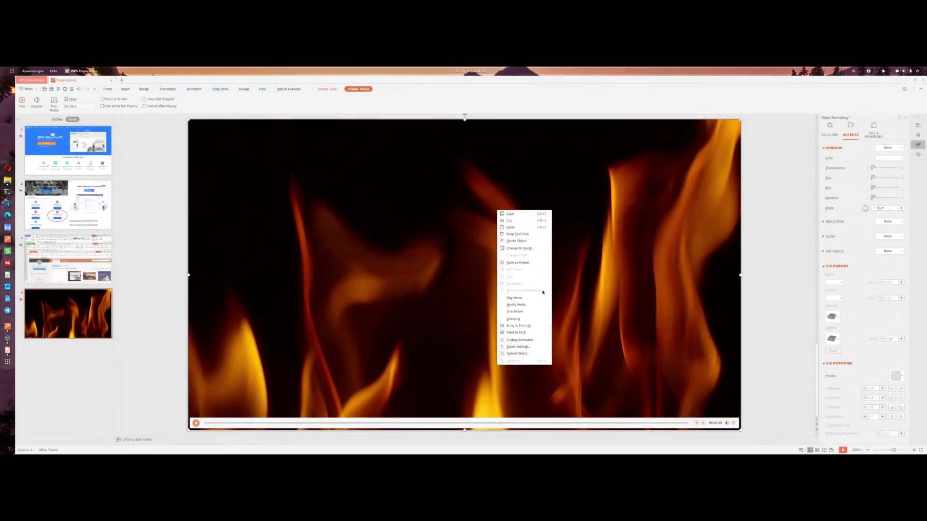
{"action": "left_click", "coordinate": [560, 332]}
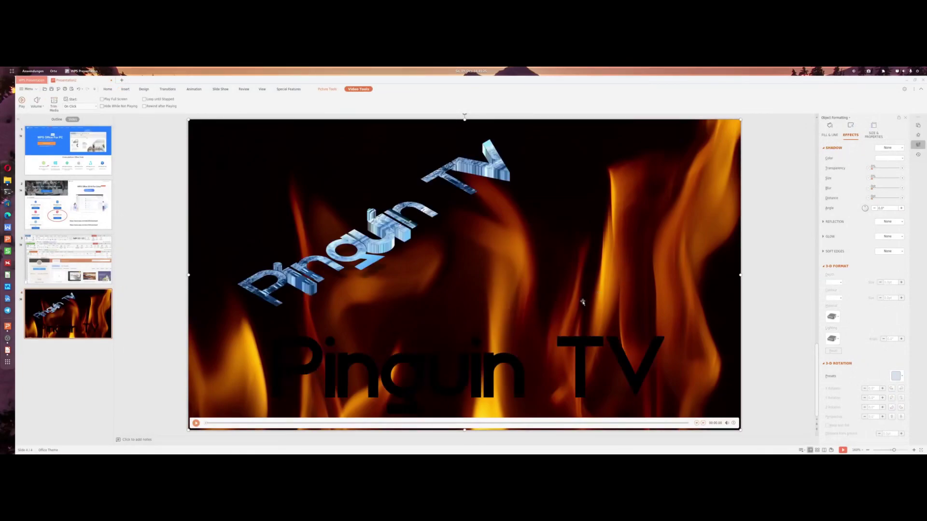
Step: Intersect the lower Pinguin TV text with the fire video and preview it in slideshow
{"action": "left_click", "coordinate": [492, 366]}
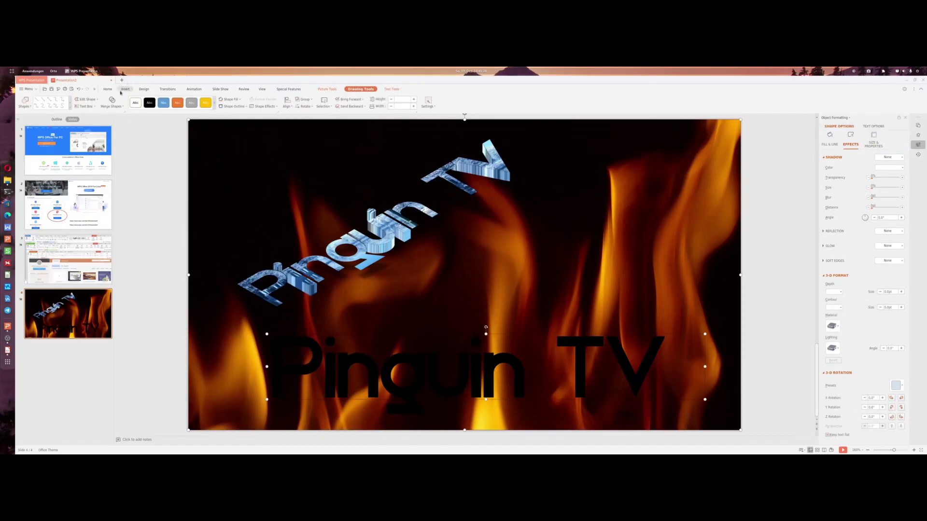
{"action": "left_click", "coordinate": [112, 101]}
{"action": "left_click", "coordinate": [122, 134]}
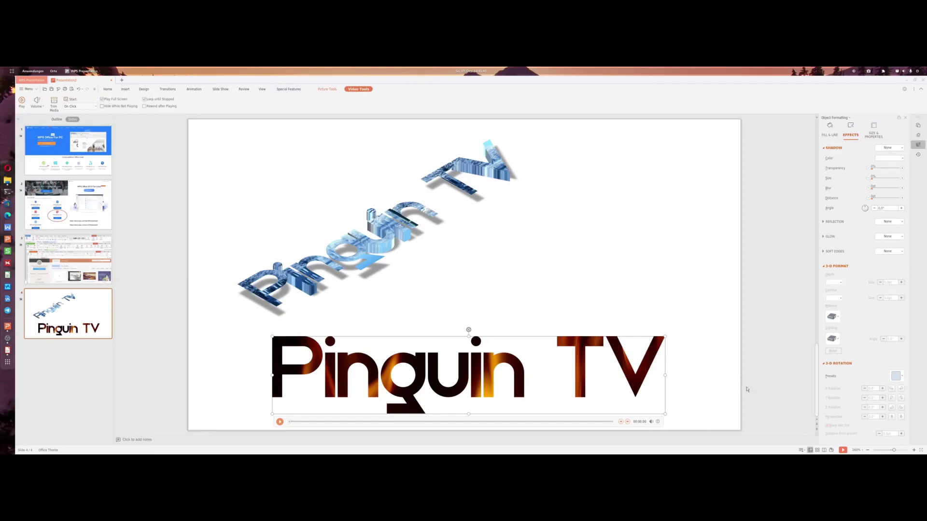
{"action": "left_click", "coordinate": [842, 450]}
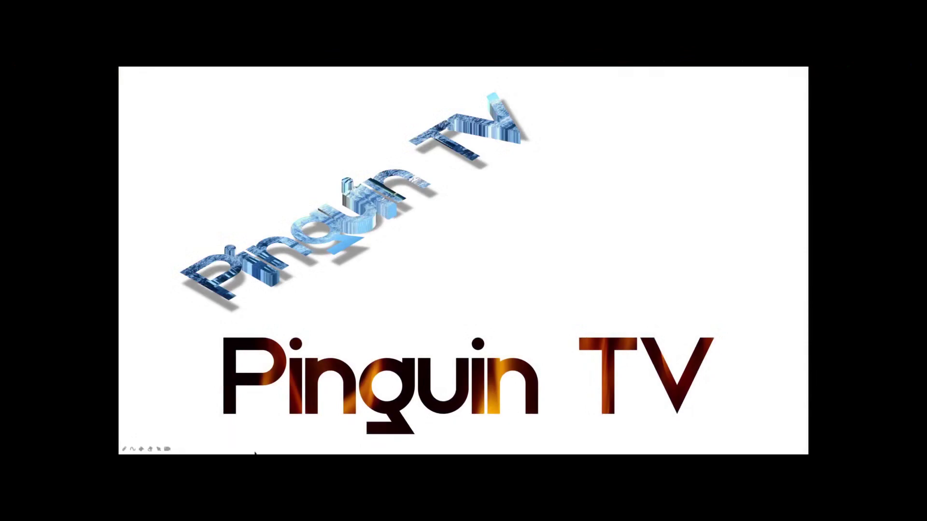
{"action": "left_click", "coordinate": [240, 444]}
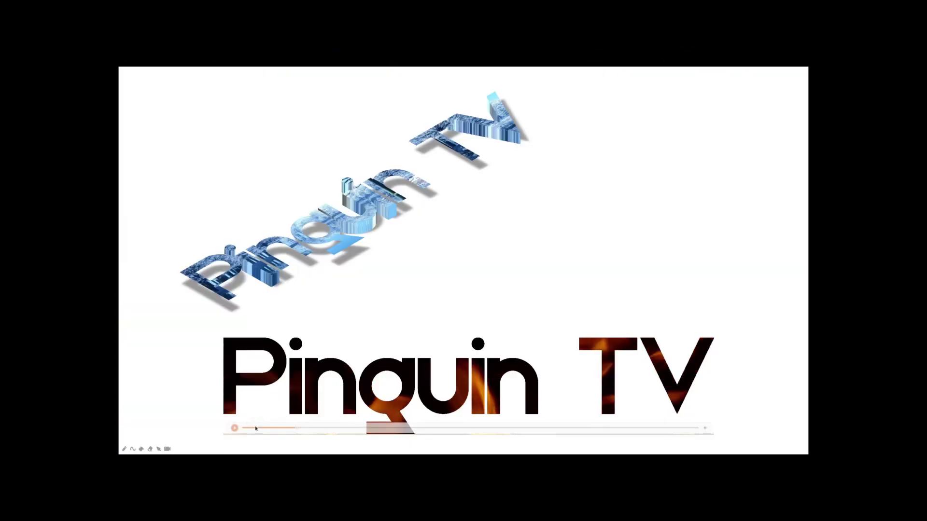
{"action": "key", "text": "Escape"}
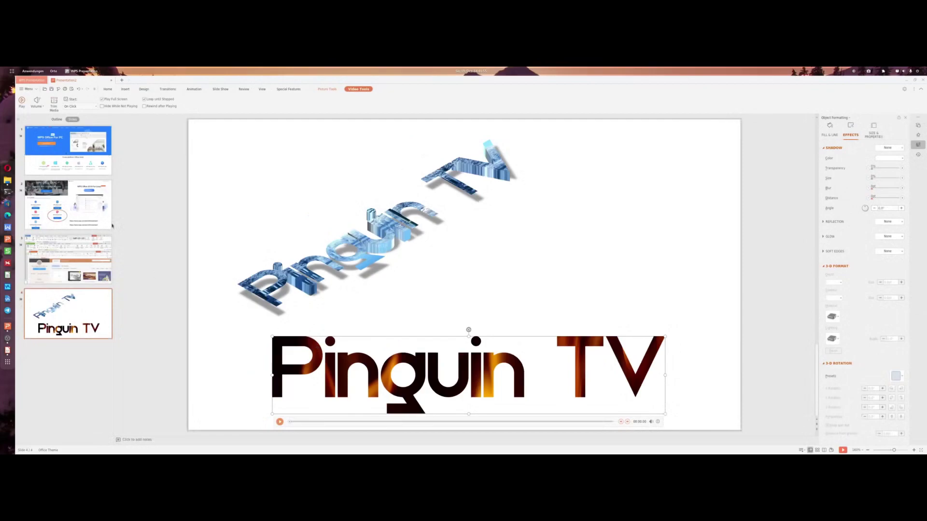
Step: Set the video to start Automatically and preview the slide again
{"action": "left_click", "coordinate": [95, 107]}
{"action": "left_click", "coordinate": [96, 115]}
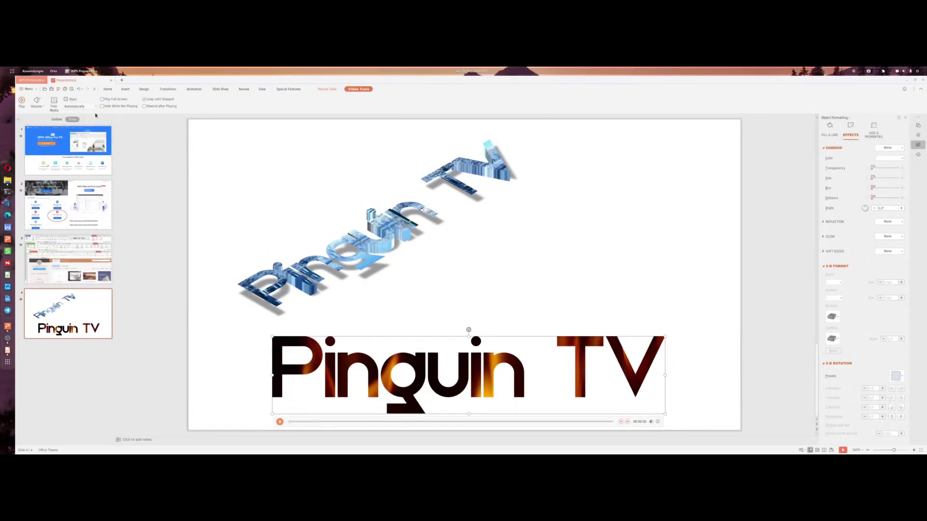
{"action": "left_click", "coordinate": [843, 450]}
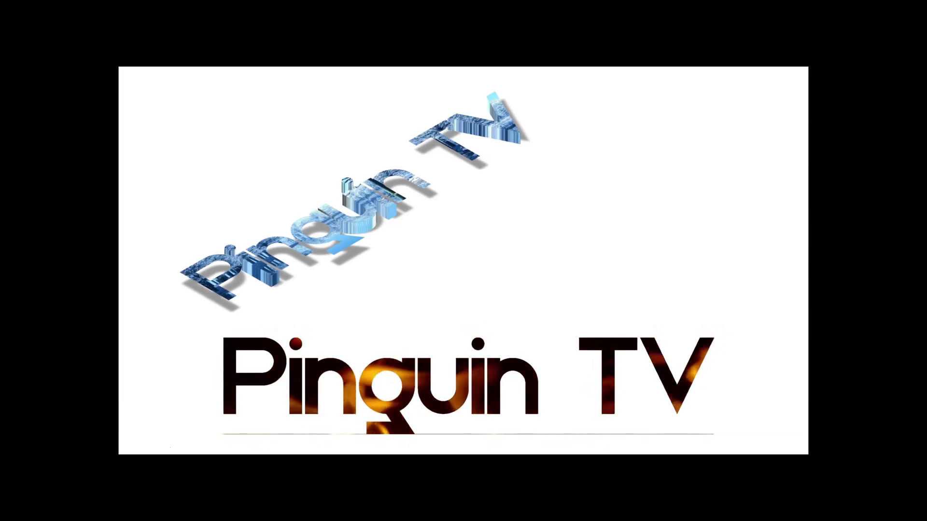
{"action": "key", "text": "Escape"}
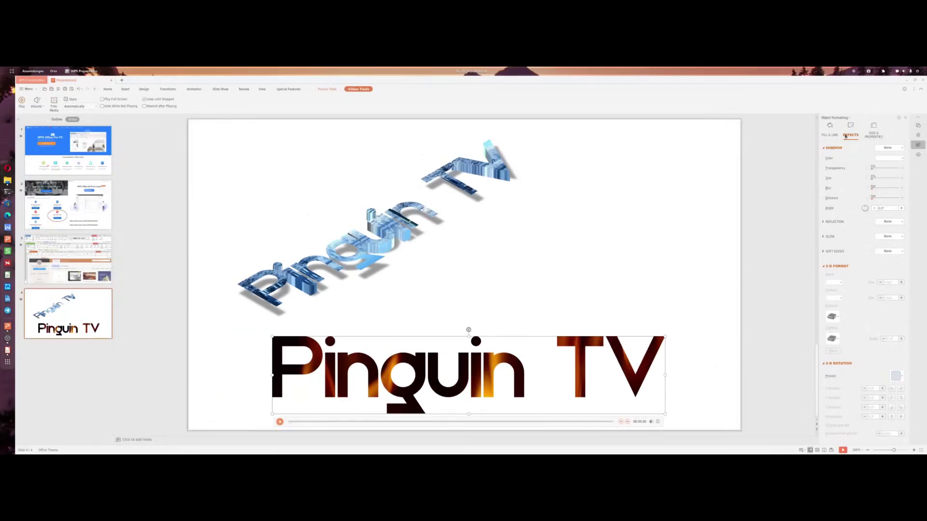
Step: Apply an outer shadow preset to the fire-filled Pinguin TV text and check both titles
{"action": "left_click", "coordinate": [888, 148]}
{"action": "left_click", "coordinate": [900, 192]}
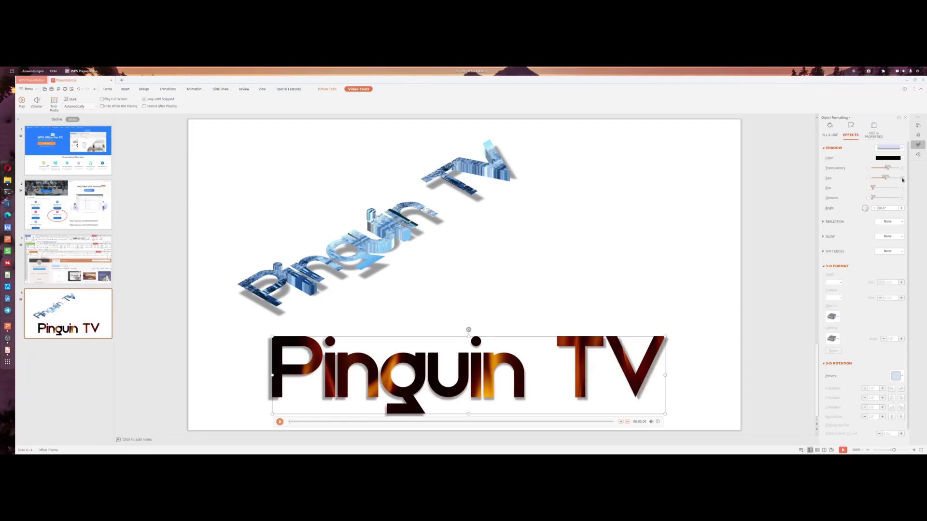
{"action": "left_click", "coordinate": [605, 211]}
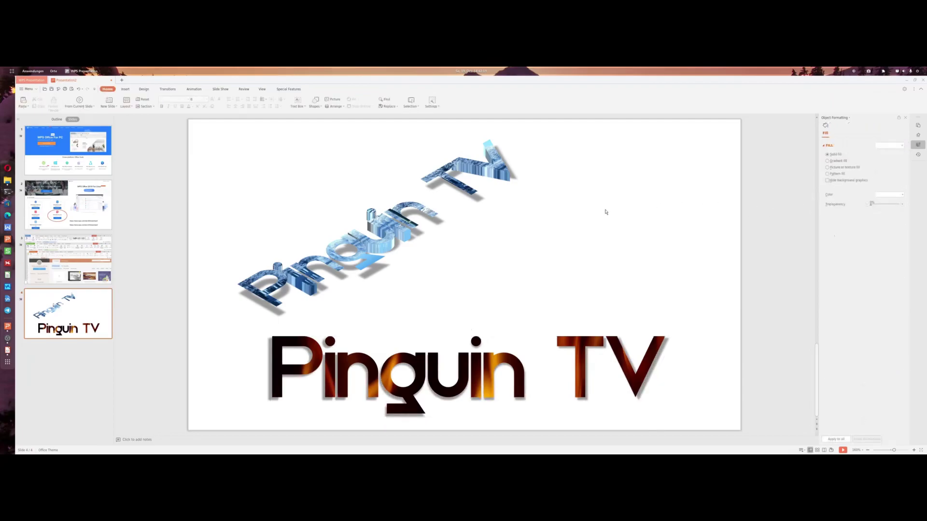
{"action": "left_click", "coordinate": [600, 338]}
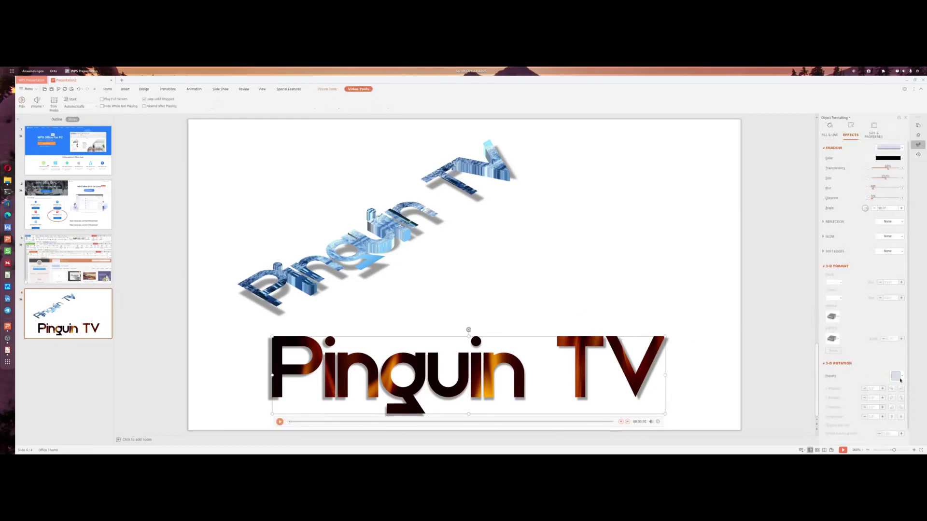
{"action": "left_click", "coordinate": [527, 270]}
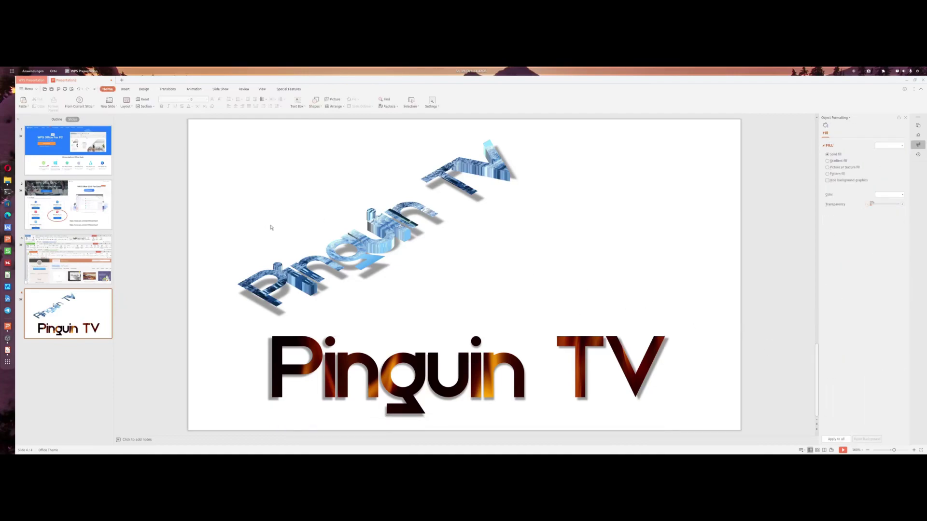
{"action": "left_click", "coordinate": [303, 265]}
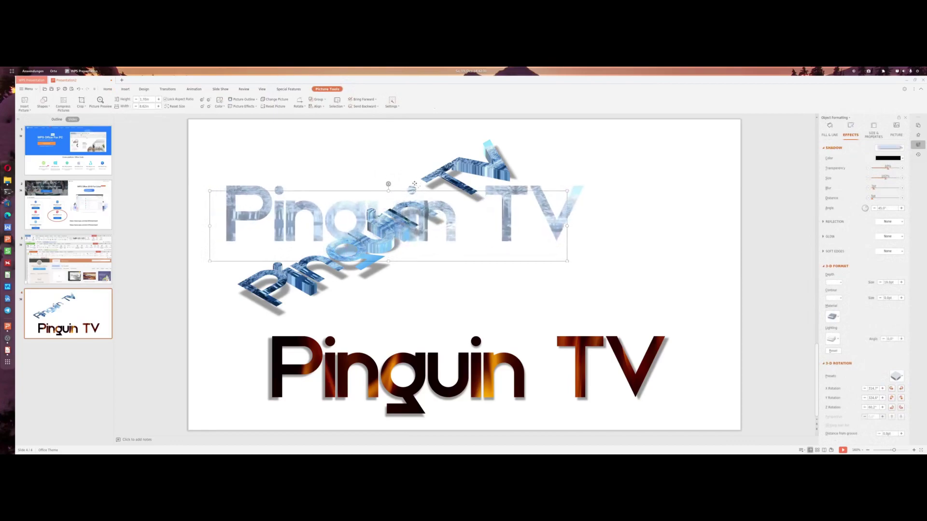
{"action": "left_click", "coordinate": [356, 148]}
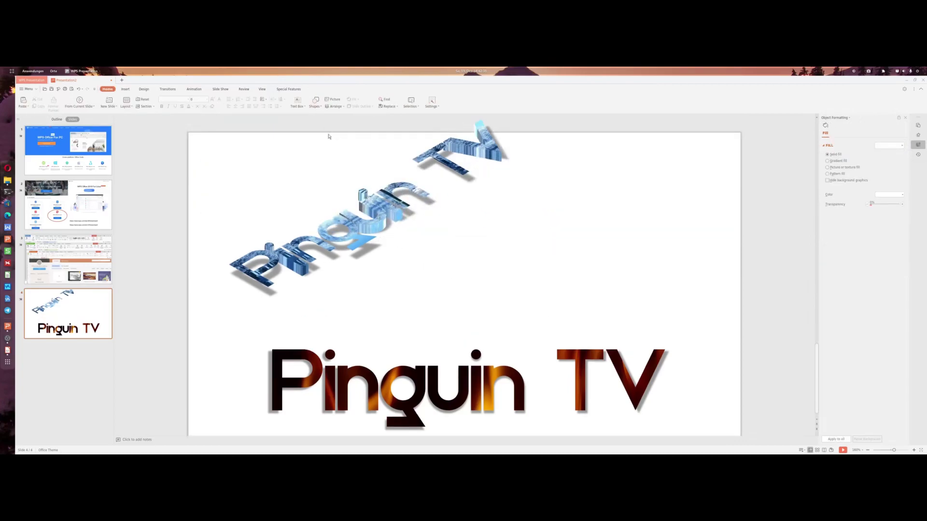
{"action": "left_click", "coordinate": [126, 89]}
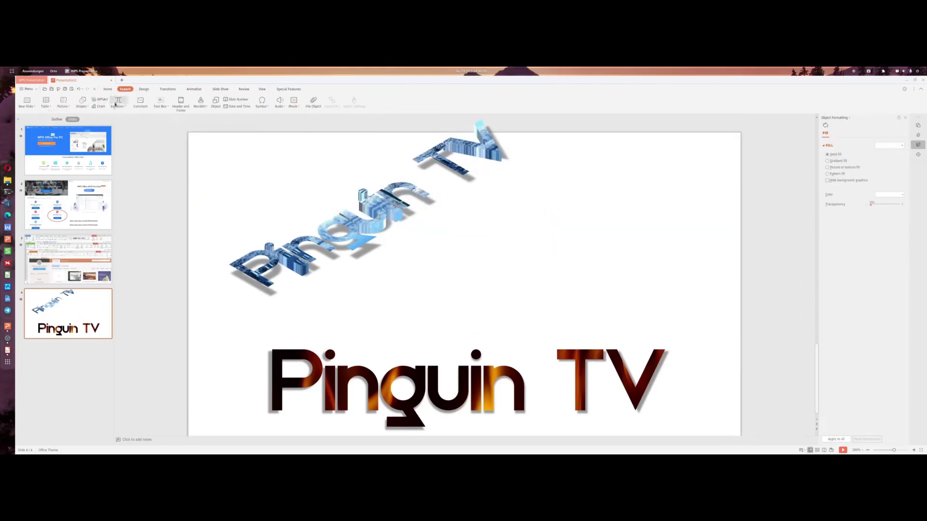
Step: Draw a rounded rectangle beside the 3D title and set it to No fill
{"action": "left_click", "coordinate": [82, 102]}
{"action": "left_click", "coordinate": [85, 144]}
{"action": "left_click_drag", "start_coordinate": [560, 171], "coordinate": [600, 208]}
{"action": "right_click", "coordinate": [586, 189]}
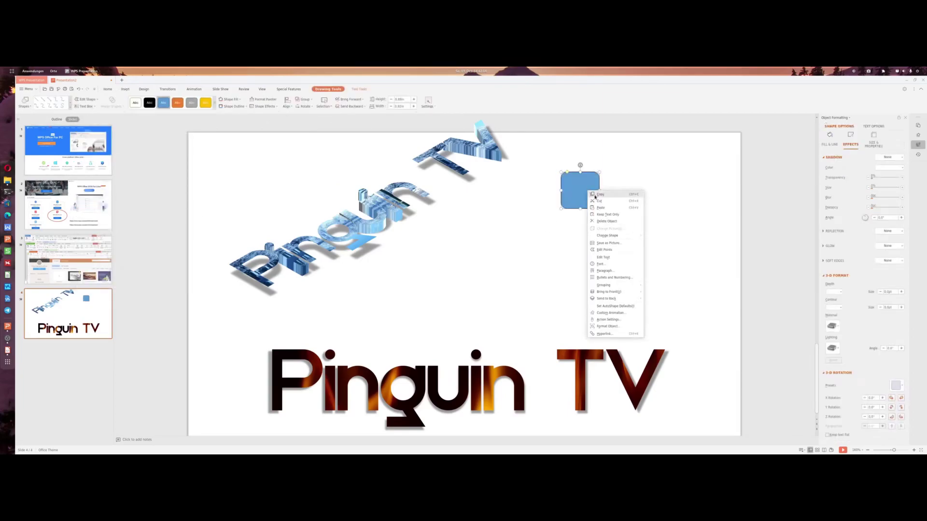
{"action": "key", "text": "Escape"}
{"action": "left_click", "coordinate": [888, 157]}
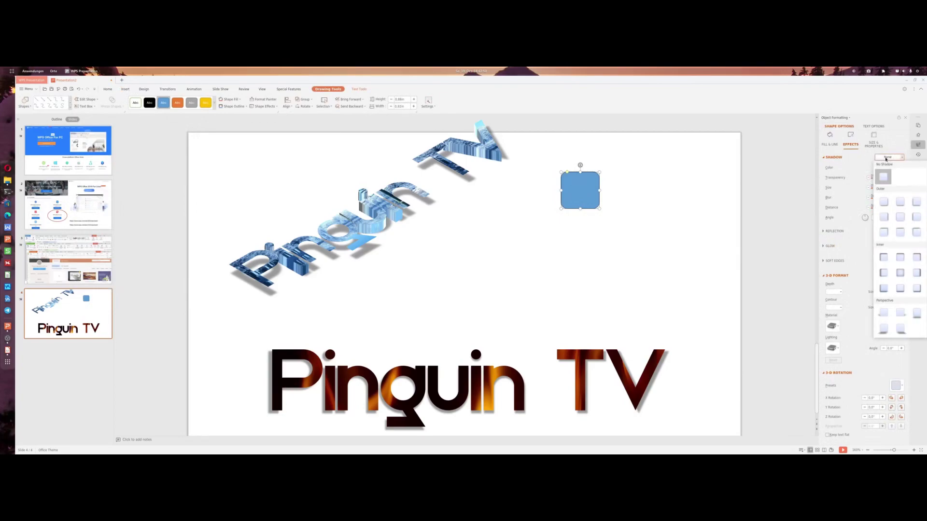
{"action": "left_click", "coordinate": [829, 144]}
{"action": "left_click", "coordinate": [834, 166]}
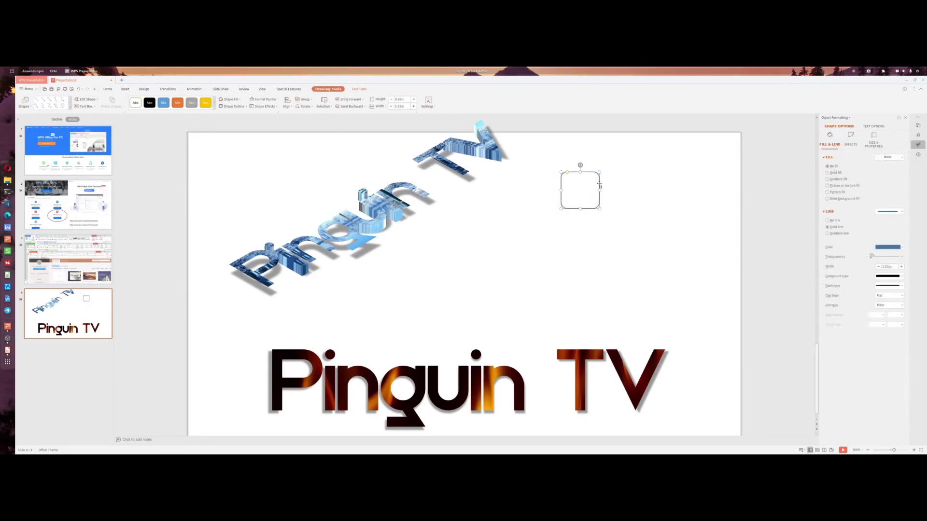
Step: Paste copies of the rounded square and place one to the right of the original
{"action": "right_click", "coordinate": [598, 183]}
{"action": "right_click", "coordinate": [621, 185]}
{"action": "left_click", "coordinate": [632, 200]}
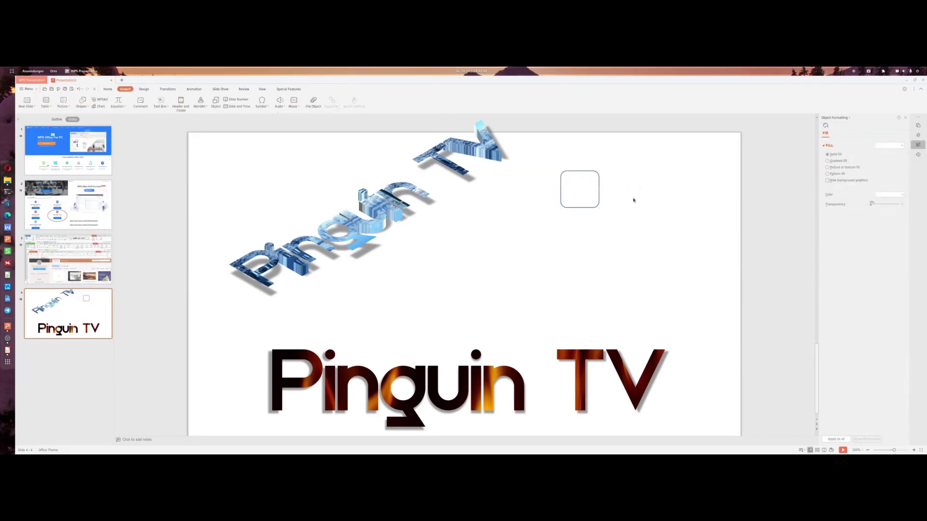
{"action": "right_click", "coordinate": [659, 203]}
{"action": "left_click", "coordinate": [674, 198]}
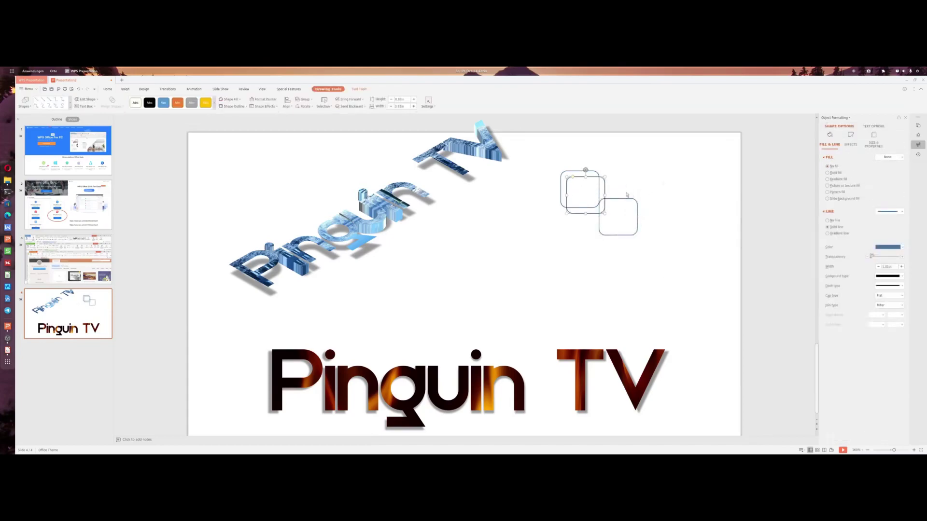
{"action": "mouse_move", "coordinate": [604, 186]}
{"action": "left_mouse_down"}
{"action": "mouse_move", "coordinate": [637, 170]}
{"action": "mouse_move", "coordinate": [643, 178]}
{"action": "left_mouse_up"}
Step: Copy and paste more rounded squares below and beside the first two to form a grid
{"action": "left_click", "coordinate": [573, 207]}
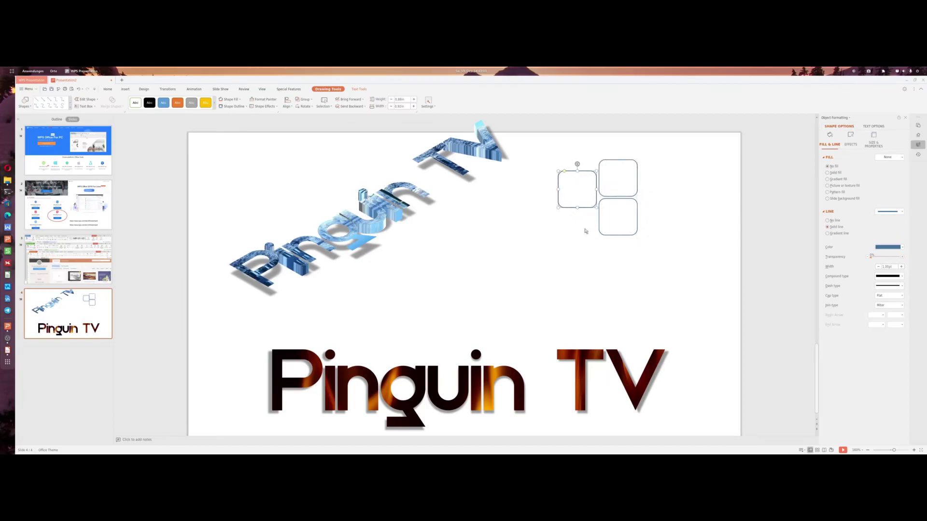
{"action": "right_click", "coordinate": [675, 184]}
{"action": "left_click", "coordinate": [684, 196]}
{"action": "left_click_drag", "start_coordinate": [588, 209], "coordinate": [587, 248]}
{"action": "right_click", "coordinate": [664, 235]}
{"action": "left_click", "coordinate": [686, 247]}
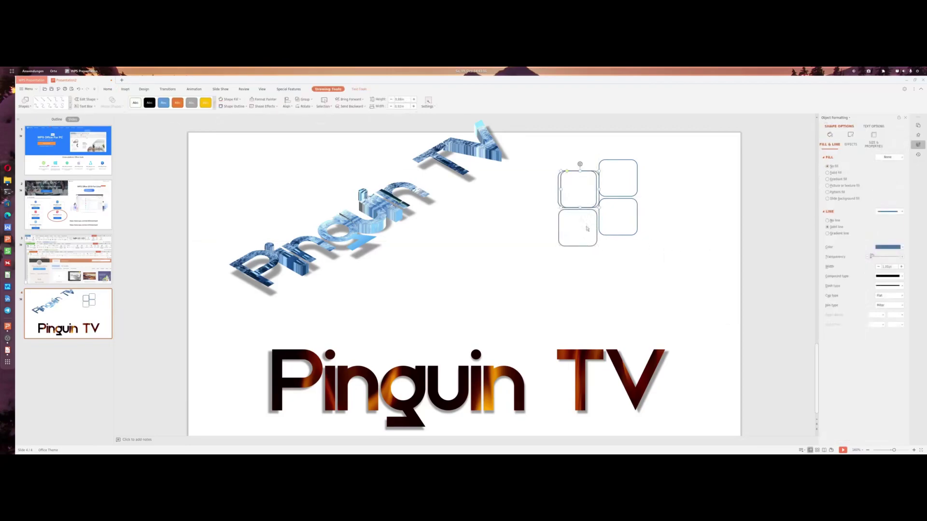
{"action": "mouse_move", "coordinate": [589, 209]}
{"action": "left_mouse_down"}
{"action": "mouse_move", "coordinate": [630, 275]}
{"action": "mouse_move", "coordinate": [673, 252]}
{"action": "left_mouse_up"}
{"action": "right_click", "coordinate": [671, 183]}
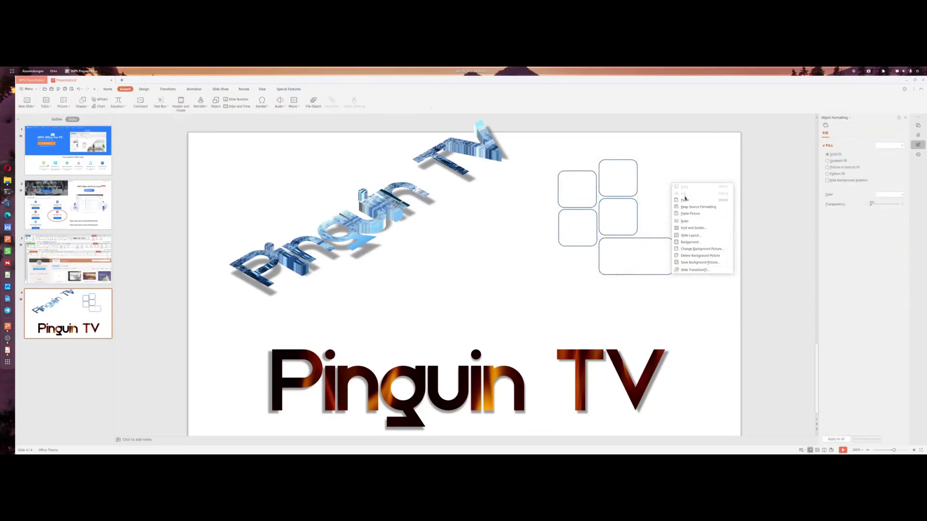
{"action": "left_click", "coordinate": [599, 197]}
{"action": "mouse_move", "coordinate": [600, 197]}
{"action": "left_mouse_down"}
{"action": "mouse_move", "coordinate": [679, 184]}
{"action": "mouse_move", "coordinate": [660, 235]}
{"action": "left_mouse_up"}
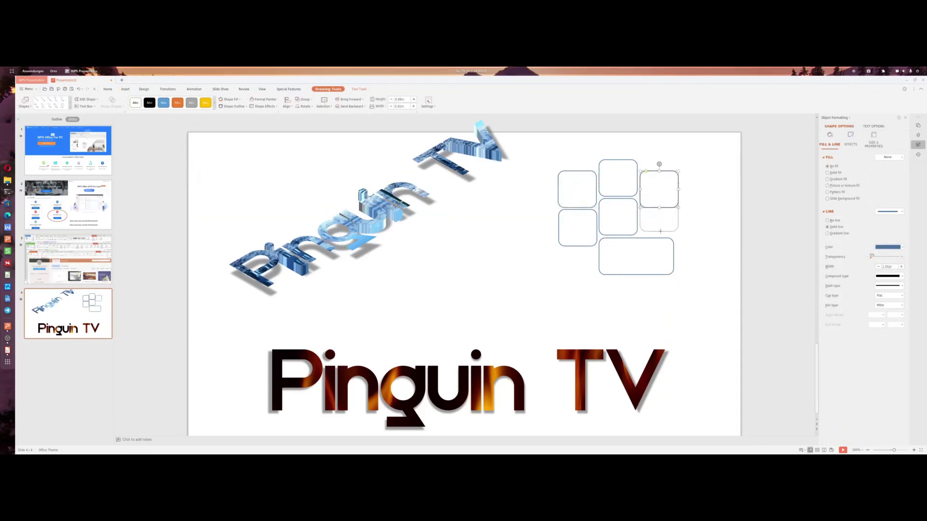
Step: Stretch the right tile tall, add a wide bottom-left tile, and select all seven tiles
{"action": "left_click_drag", "start_coordinate": [660, 170], "coordinate": [659, 145]}
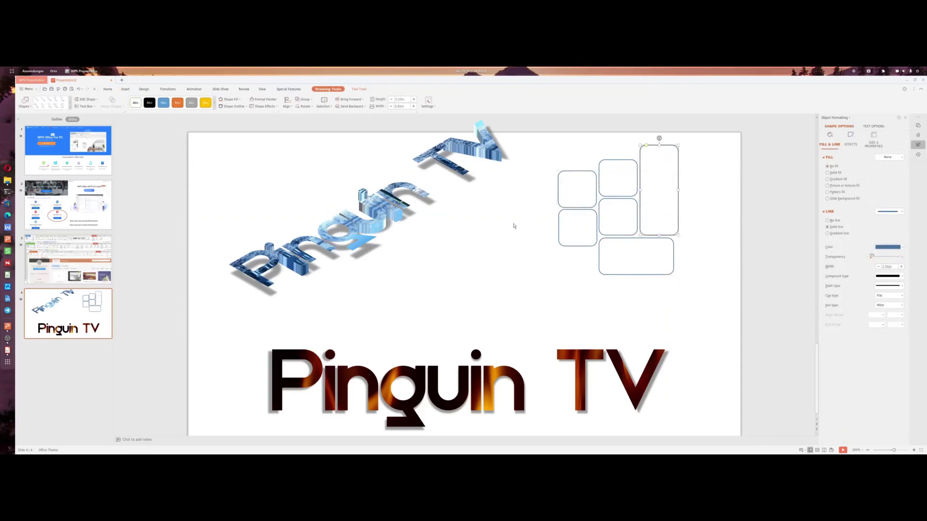
{"action": "left_click", "coordinate": [513, 224]}
{"action": "right_click", "coordinate": [489, 227]}
{"action": "key", "text": "Escape"}
{"action": "left_click", "coordinate": [577, 171]}
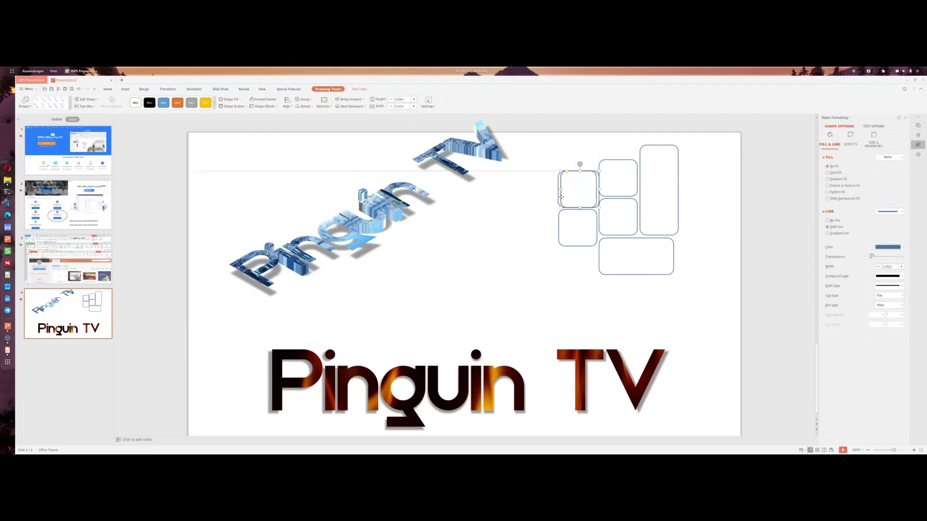
{"action": "mouse_move", "coordinate": [559, 194]}
{"action": "left_mouse_down"}
{"action": "mouse_move", "coordinate": [558, 271]}
{"action": "mouse_move", "coordinate": [537, 267]}
{"action": "mouse_move", "coordinate": [567, 275]}
{"action": "left_mouse_up"}
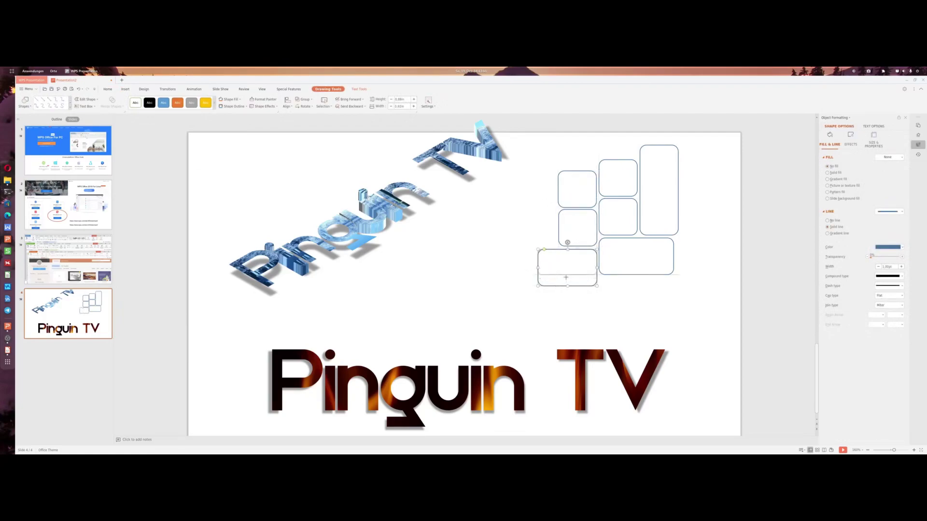
{"action": "left_click", "coordinate": [575, 294]}
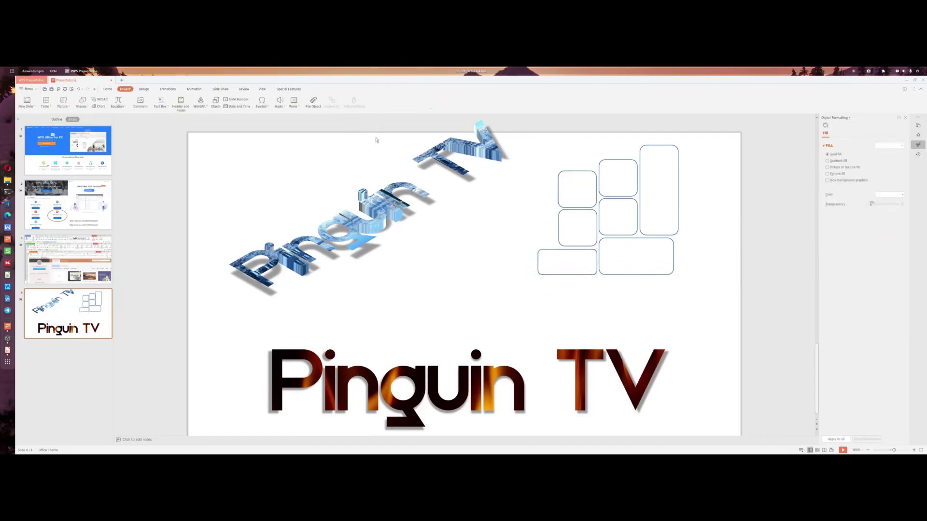
{"action": "left_click_drag", "start_coordinate": [518, 122], "coordinate": [714, 303]}
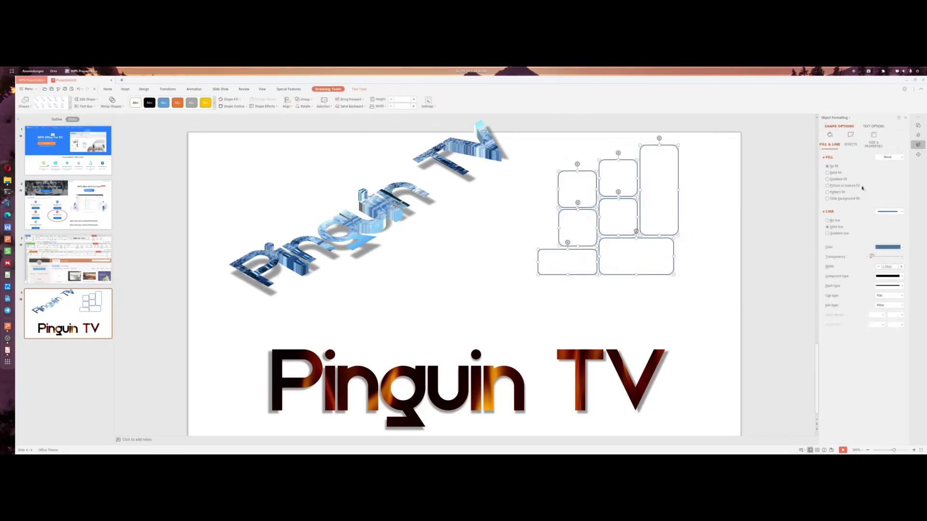
Step: Fill the tiles with the picture 752603.jpg from the Bilder folder
{"action": "left_click", "coordinate": [842, 186]}
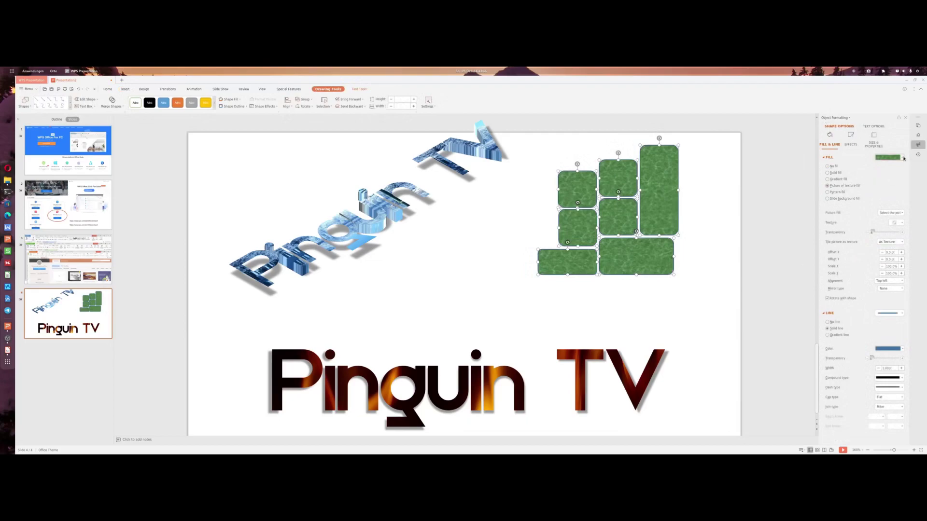
{"action": "left_click", "coordinate": [893, 212]}
{"action": "left_click", "coordinate": [893, 214]}
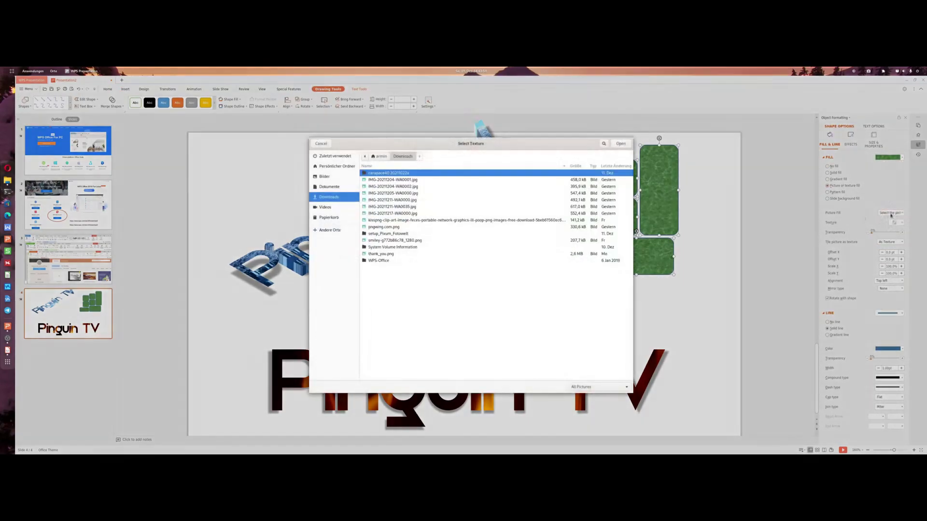
{"action": "left_click", "coordinate": [335, 178]}
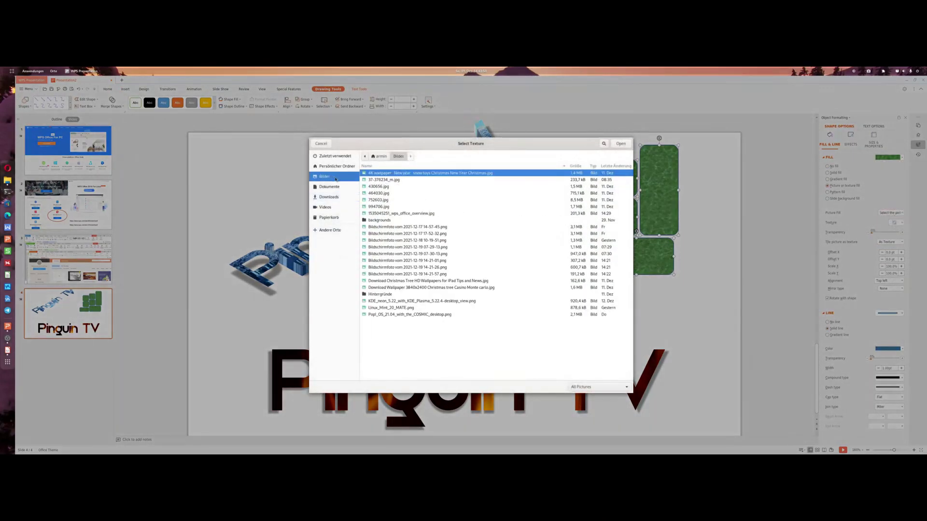
{"action": "double_click", "coordinate": [382, 200]}
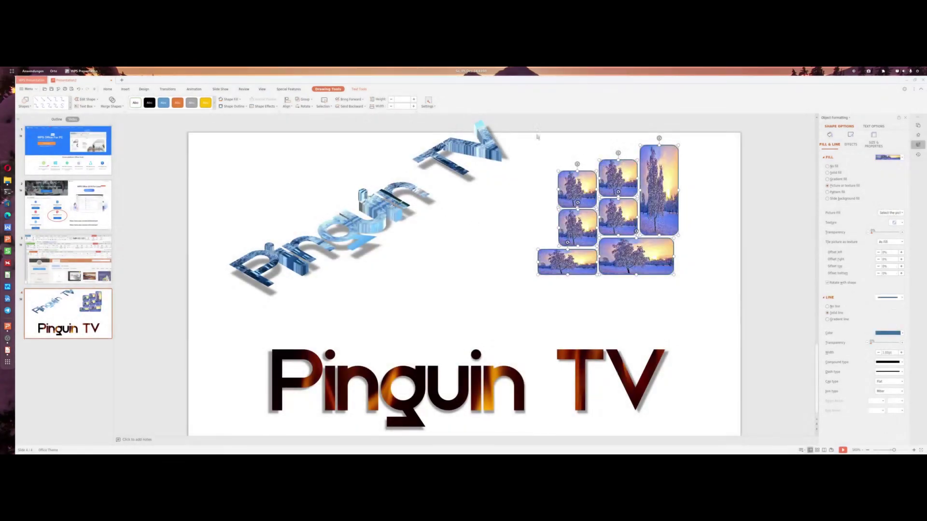
Step: Group the seven tiles and give the group one snowy-tree photo fill
{"action": "left_click_drag", "start_coordinate": [516, 122], "coordinate": [710, 291]}
{"action": "right_click", "coordinate": [662, 211]}
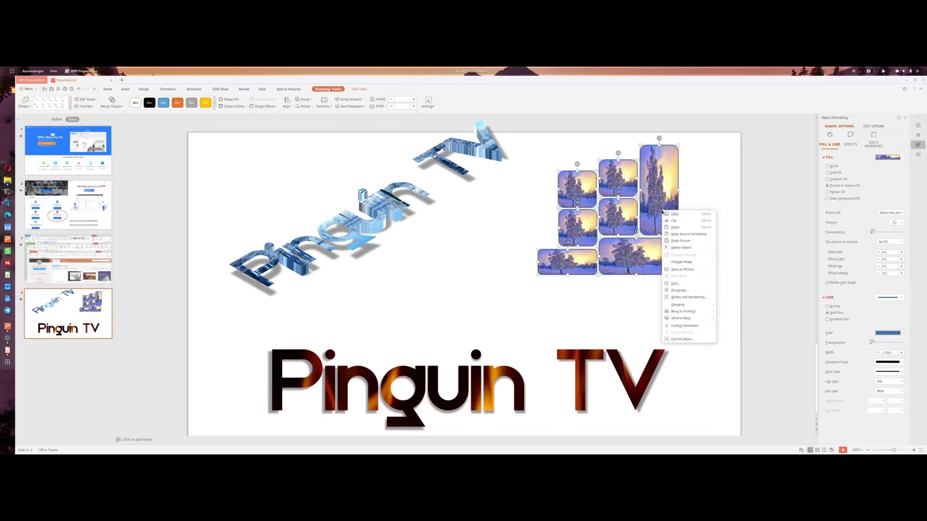
{"action": "mouse_move", "coordinate": [678, 305]}
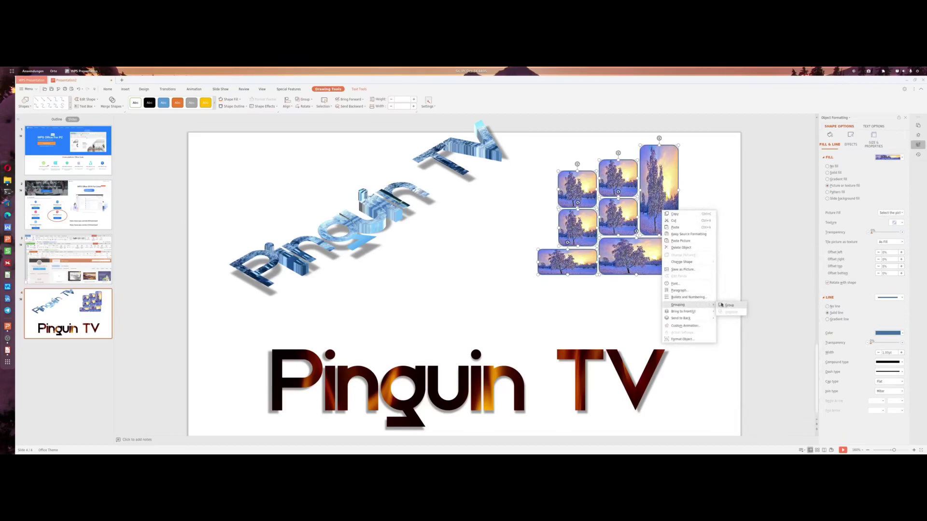
{"action": "left_click", "coordinate": [726, 305]}
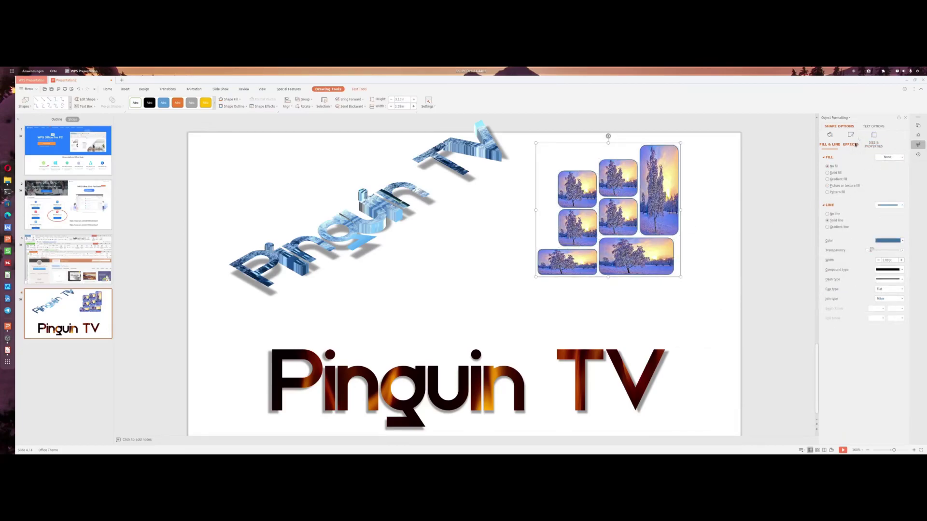
{"action": "left_click", "coordinate": [828, 186]}
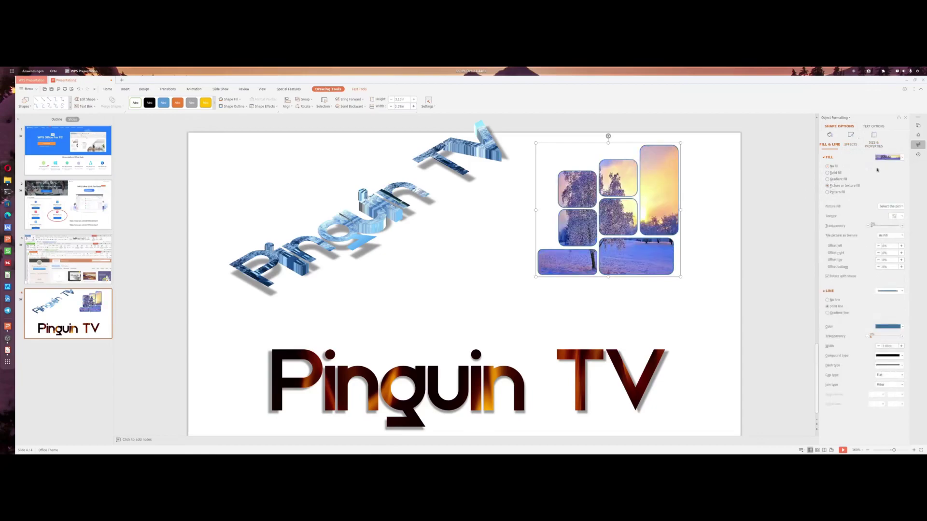
{"action": "left_click", "coordinate": [888, 158]}
{"action": "left_click", "coordinate": [889, 159]}
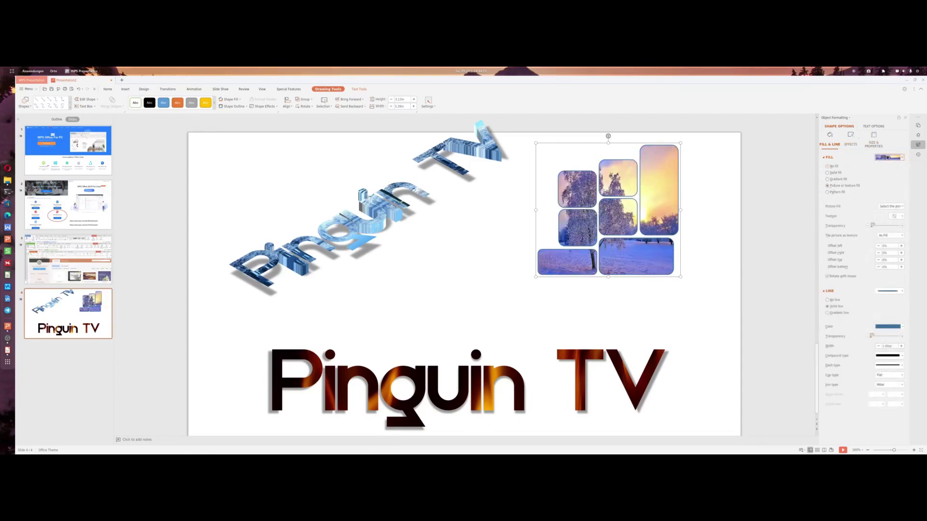
{"action": "left_click", "coordinate": [890, 206]}
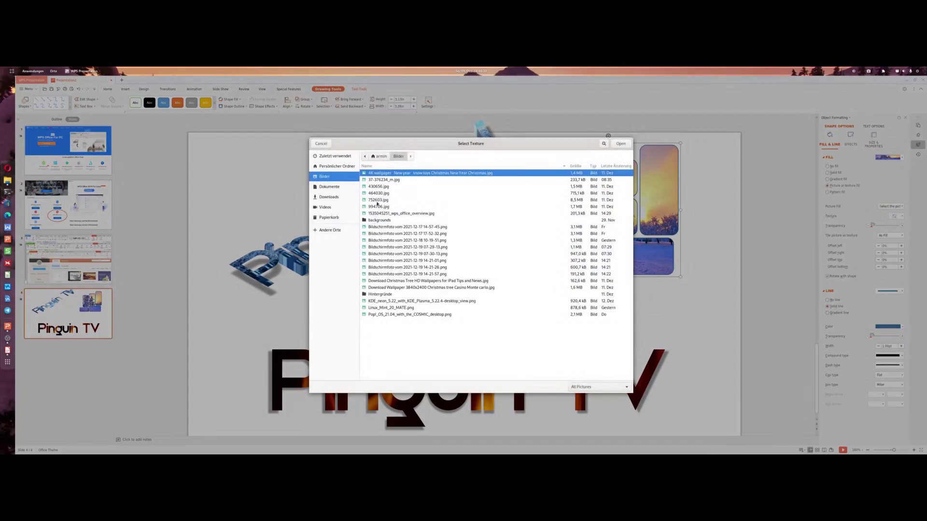
{"action": "double_click", "coordinate": [377, 204]}
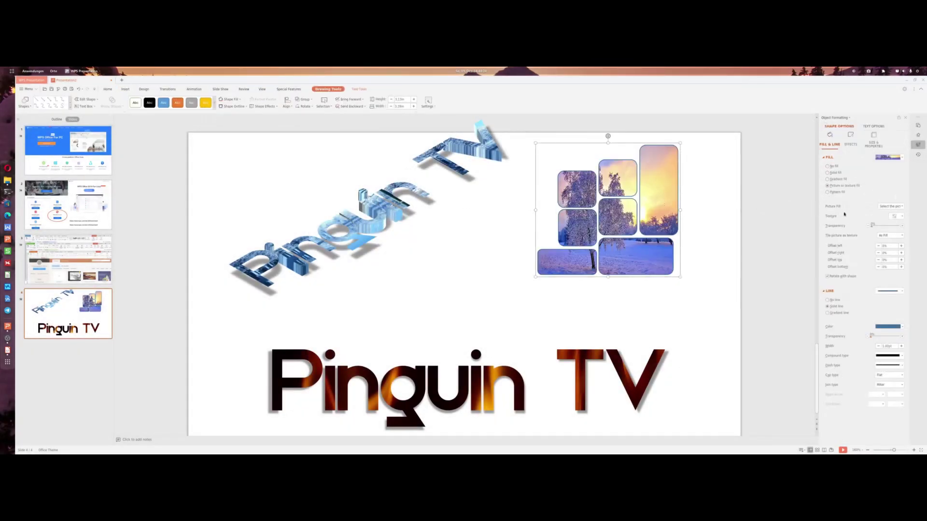
Step: Remove the tile outlines (No line) and add an outer shadow preset to the mosaic
{"action": "left_click", "coordinate": [888, 292]}
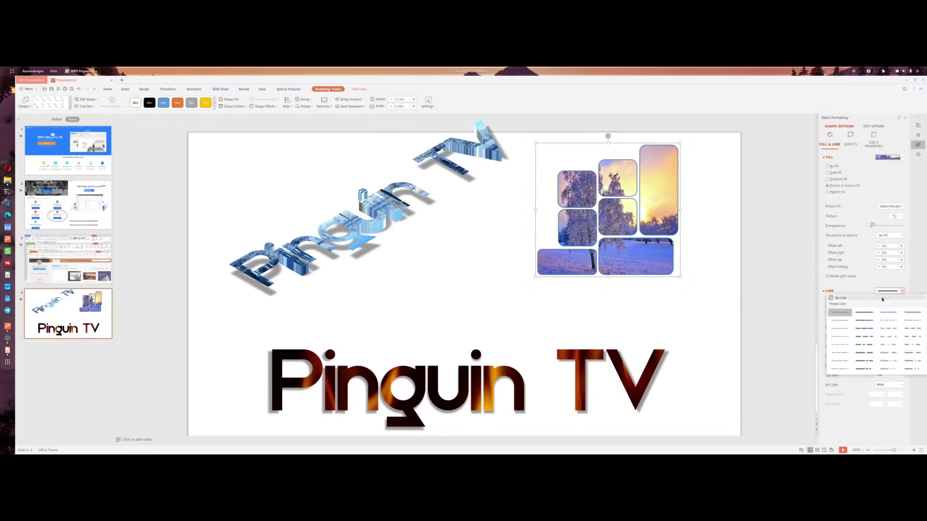
{"action": "left_click", "coordinate": [844, 296]}
{"action": "left_click", "coordinate": [850, 144]}
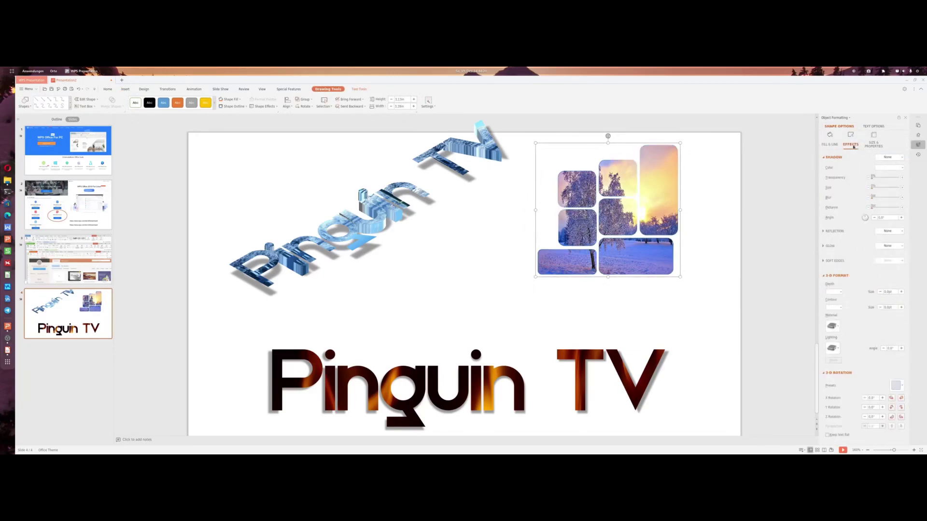
{"action": "left_click", "coordinate": [890, 157]}
{"action": "left_click", "coordinate": [884, 203]}
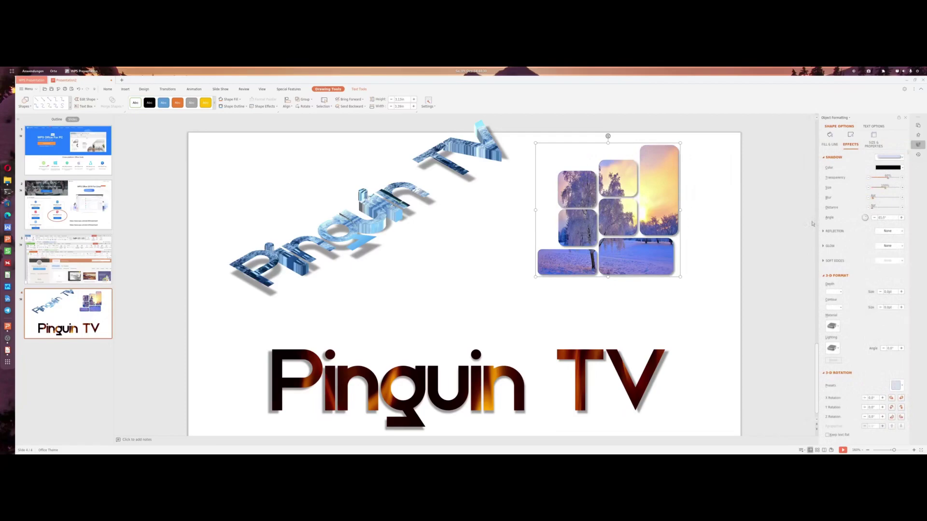
Step: Adjust the photo fill offsets, decreasing the left offset and lowering the right offset to -17%
{"action": "left_click", "coordinate": [838, 145]}
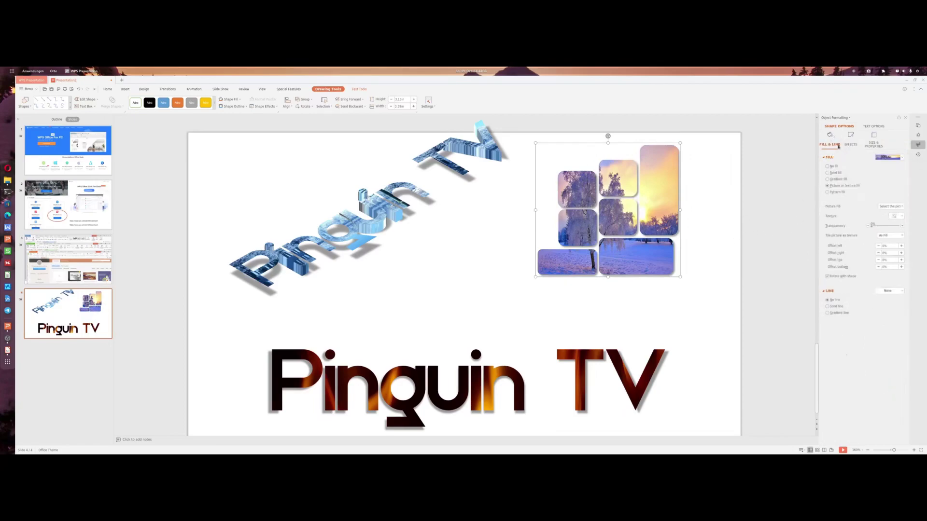
{"action": "left_click", "coordinate": [894, 216]}
{"action": "left_click", "coordinate": [891, 222]}
{"action": "left_click", "coordinate": [878, 246]}
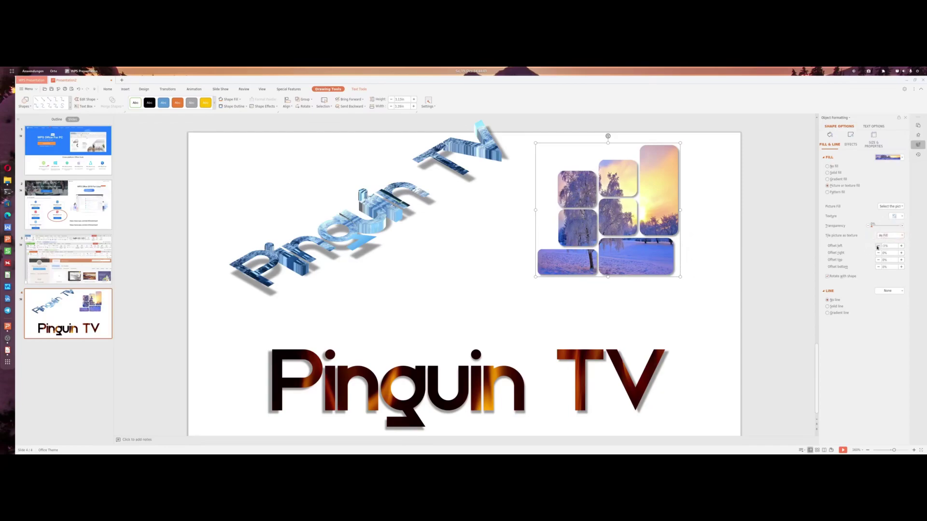
{"action": "left_click", "coordinate": [900, 255]}
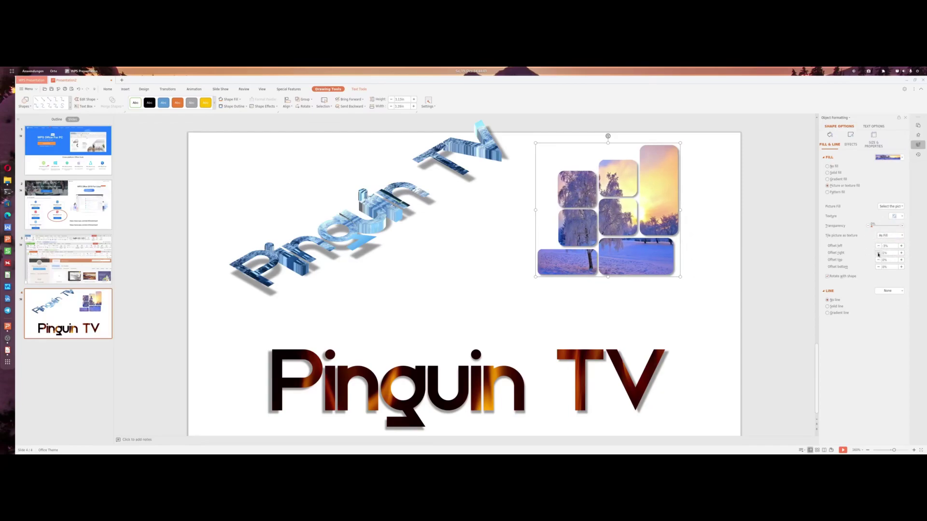
{"action": "left_click", "coordinate": [878, 252]}
{"action": "left_click", "coordinate": [877, 253]}
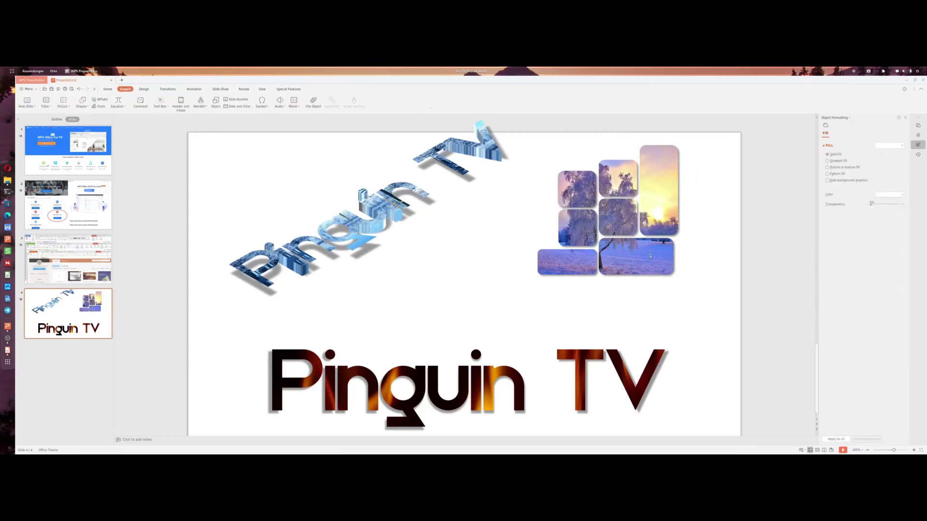
Step: Move the mosaic right and down, and shift the 3D 'Pinguin TV' title down
{"action": "left_click_drag", "start_coordinate": [651, 220], "coordinate": [694, 236]}
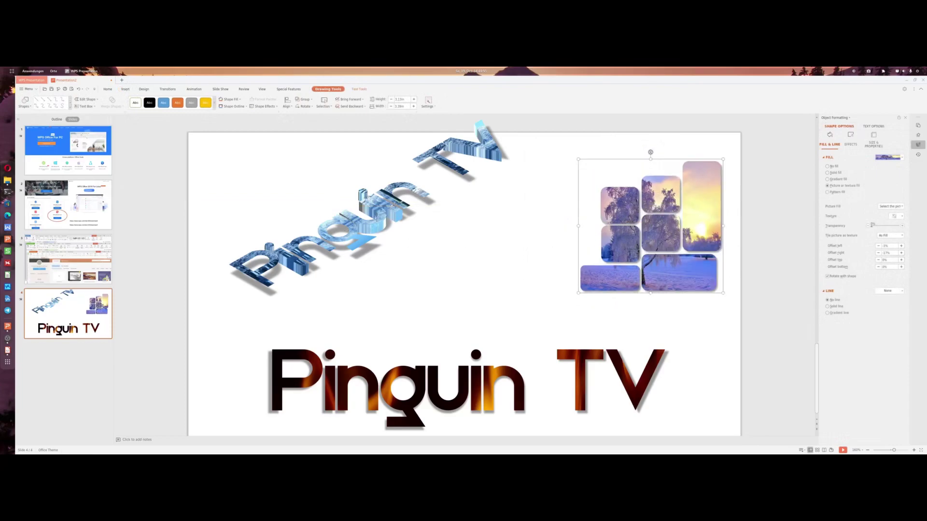
{"action": "left_click", "coordinate": [381, 232]}
{"action": "left_click_drag", "start_coordinate": [381, 231], "coordinate": [383, 252]}
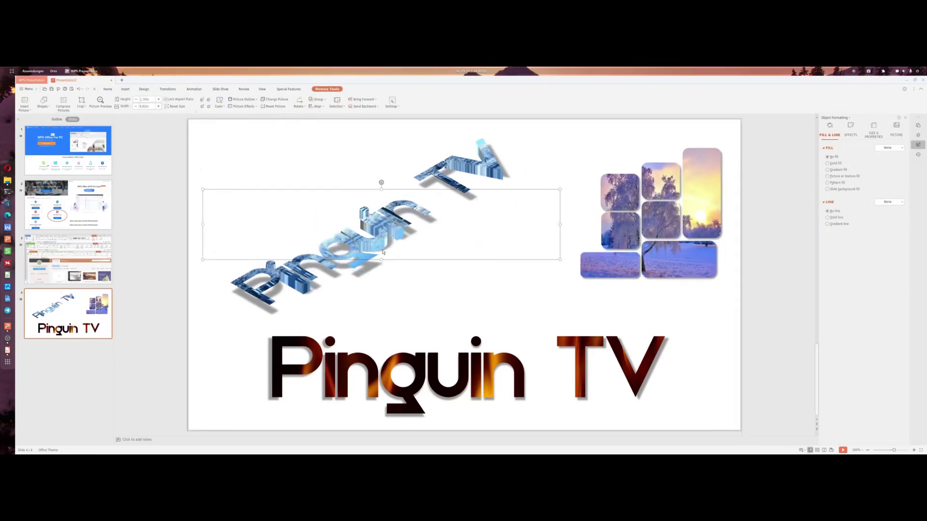